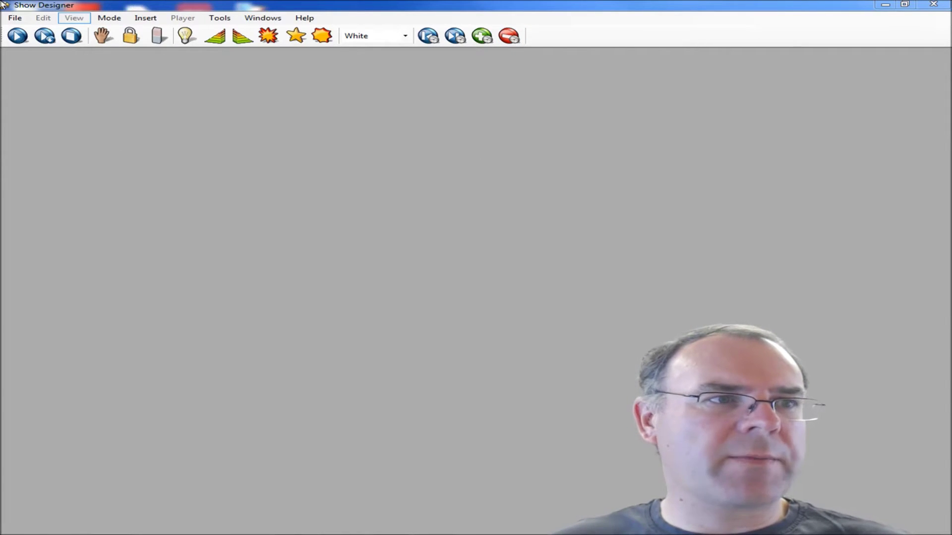
Step: Bring up the ShowBuilder login from Tools, glancing at Create Account before cancelling it
click(221, 19)
click(245, 42)
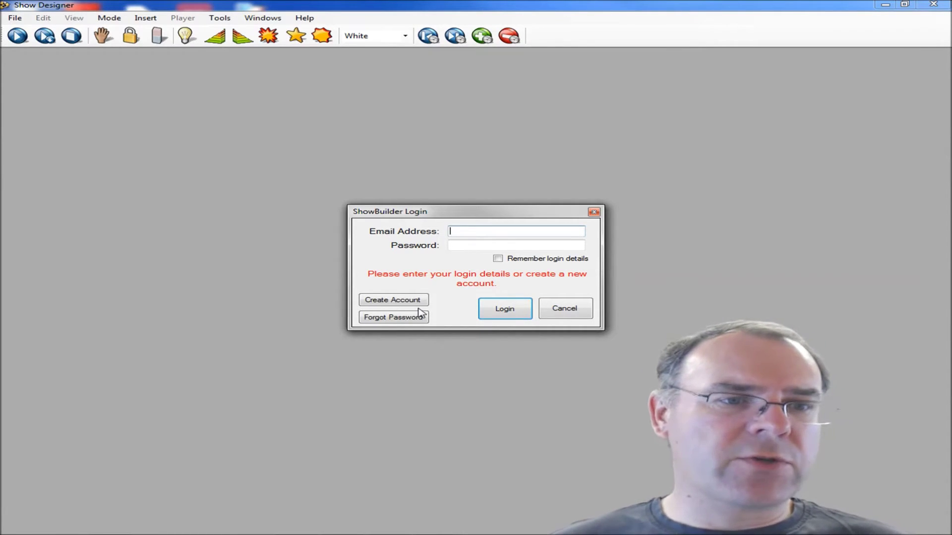
click(393, 300)
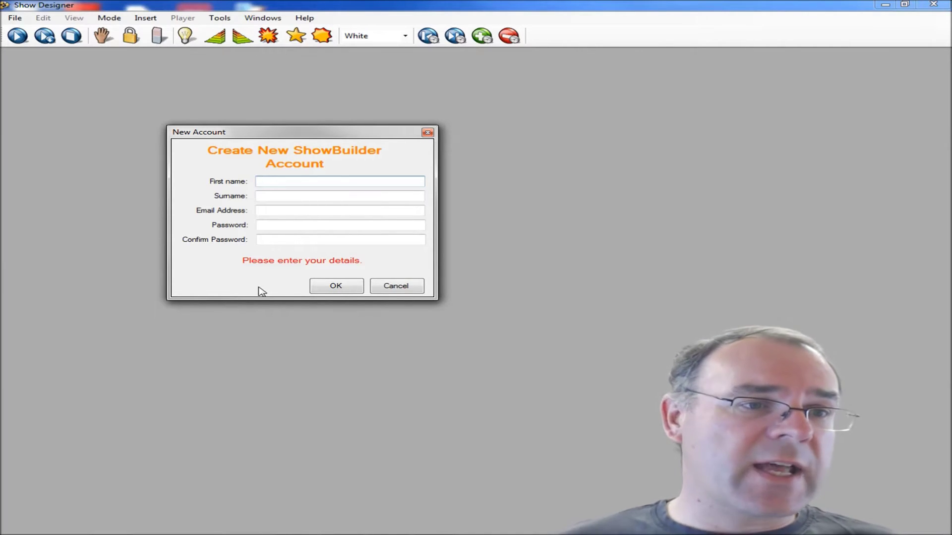
click(415, 286)
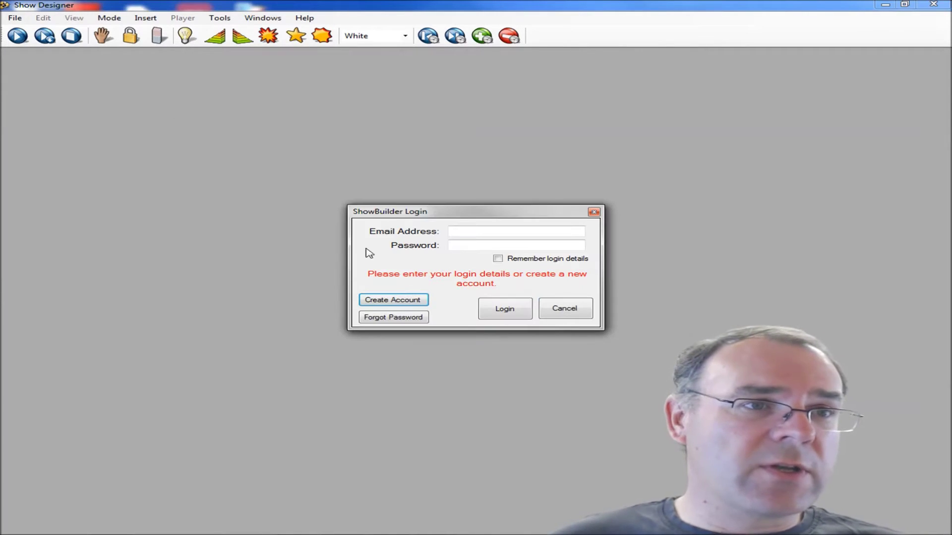
Step: Sign in to ShowBuilder with the account e-mail address and password
click(463, 233)
key(ctrl+v)
key(Tab)
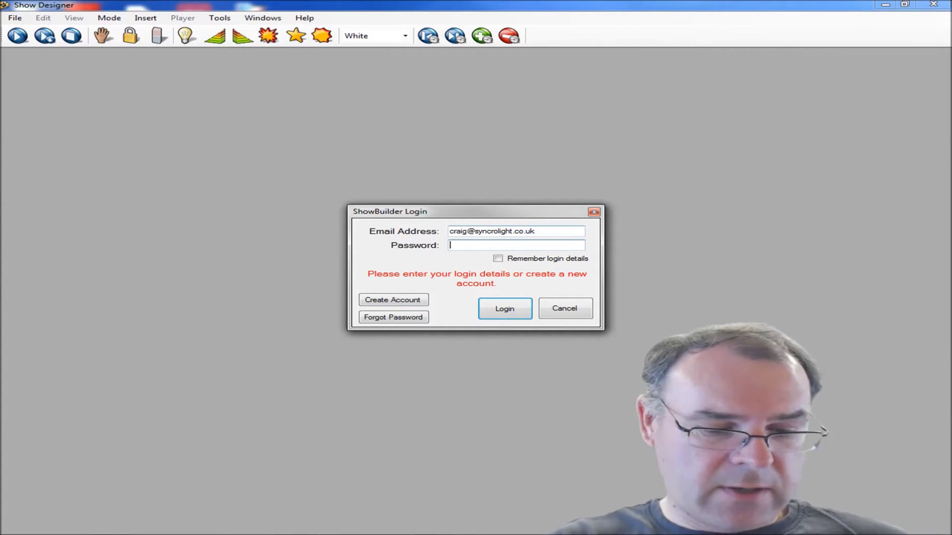
text(*******)
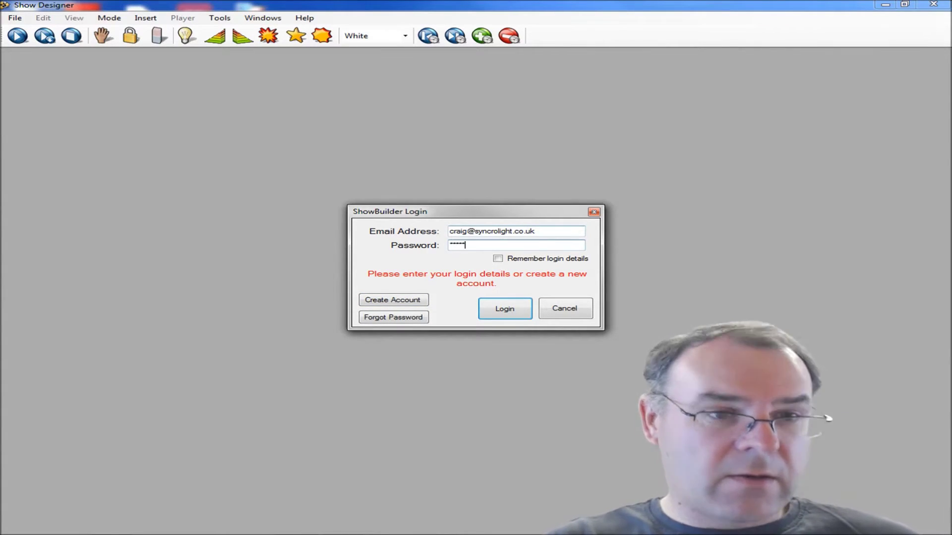
click(505, 313)
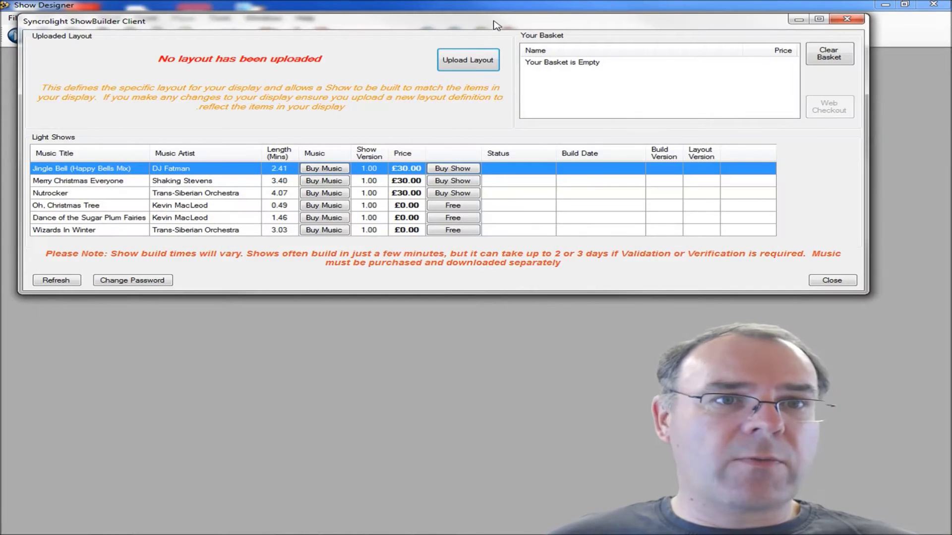
Step: Shift the client window down and open the Amazon store page for the Nutrocker music
drag(496, 26, 496, 52)
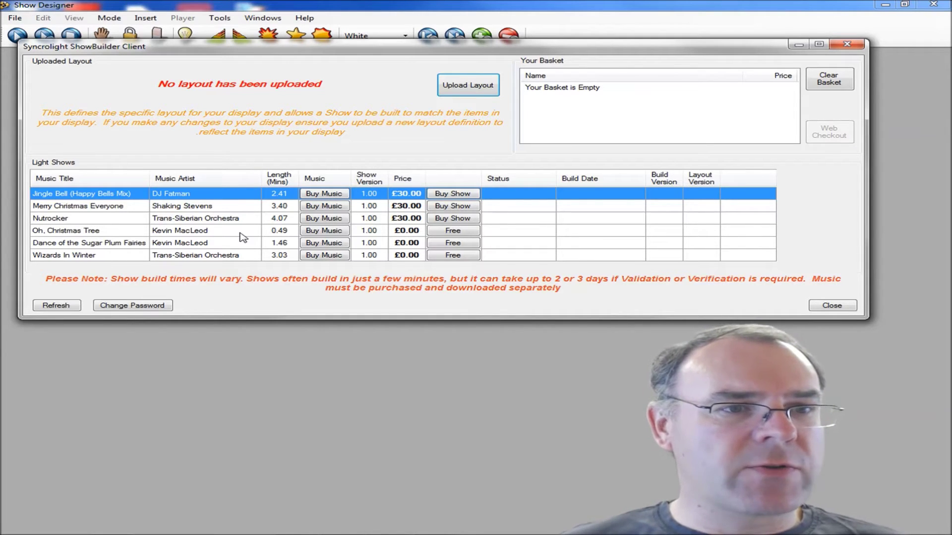
click(329, 221)
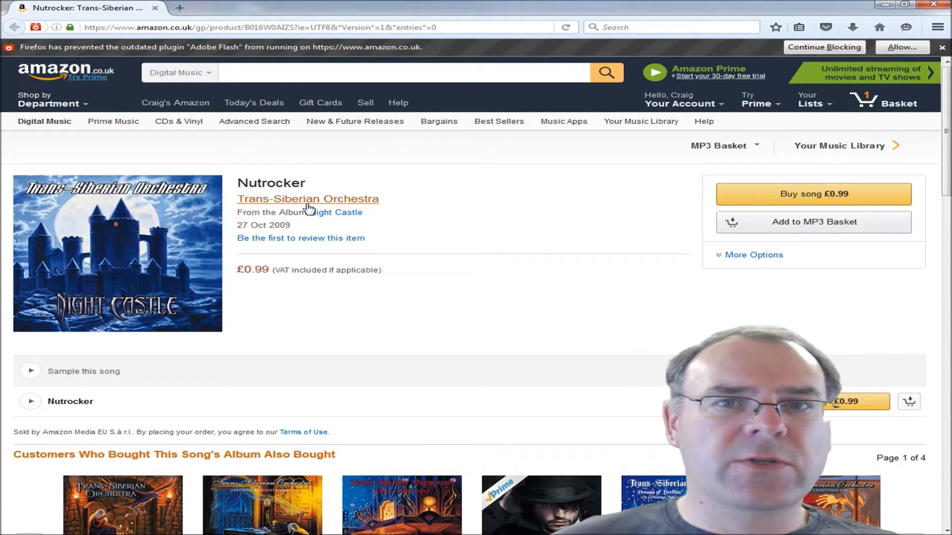
Step: Close Firefox's Amazon Nutrocker page to get back to ShowBuilder Client
click(933, 4)
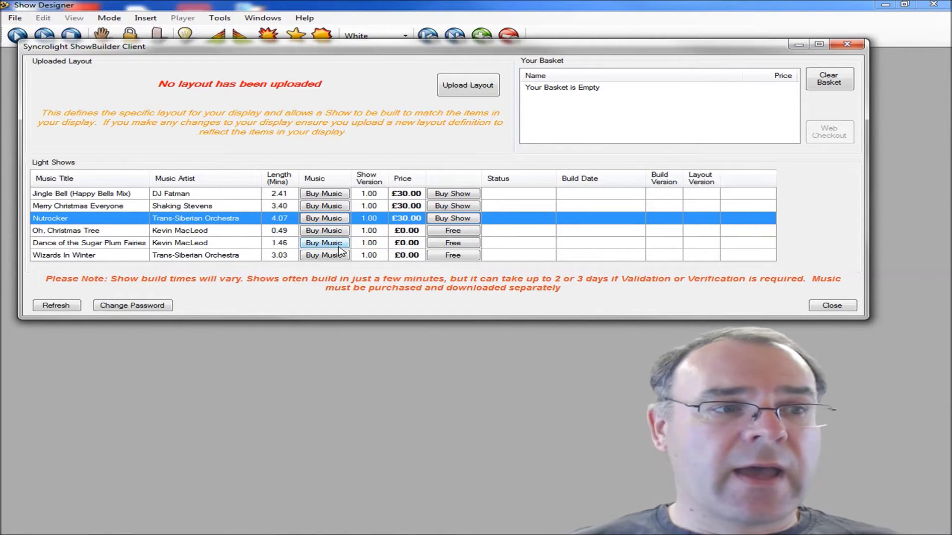
click(339, 246)
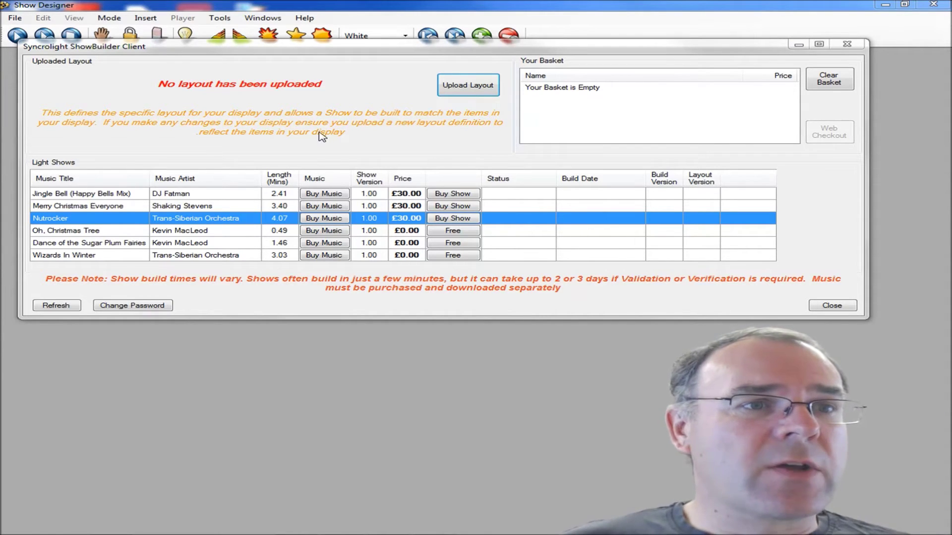
Step: Start a layout upload using the recommended layout wizard, reaching Layout Wizard Step 1
click(473, 94)
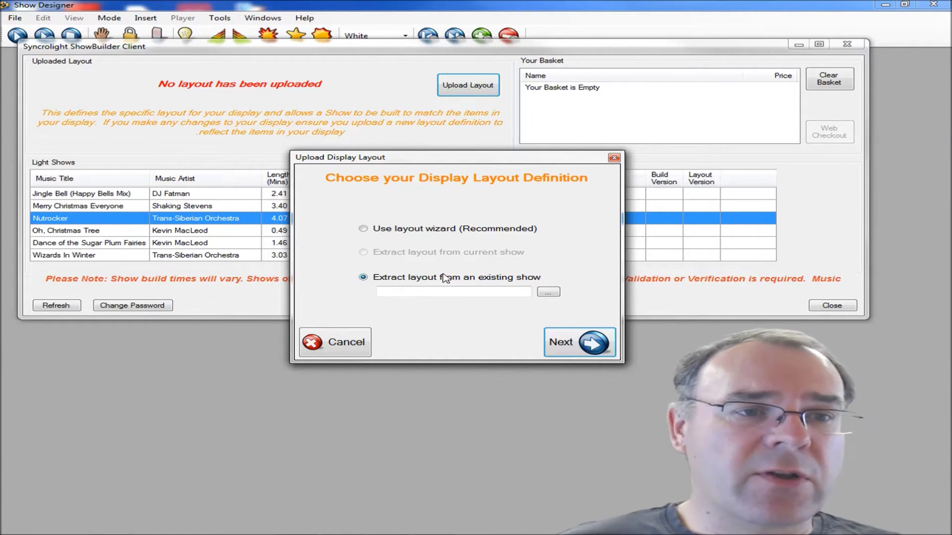
click(363, 229)
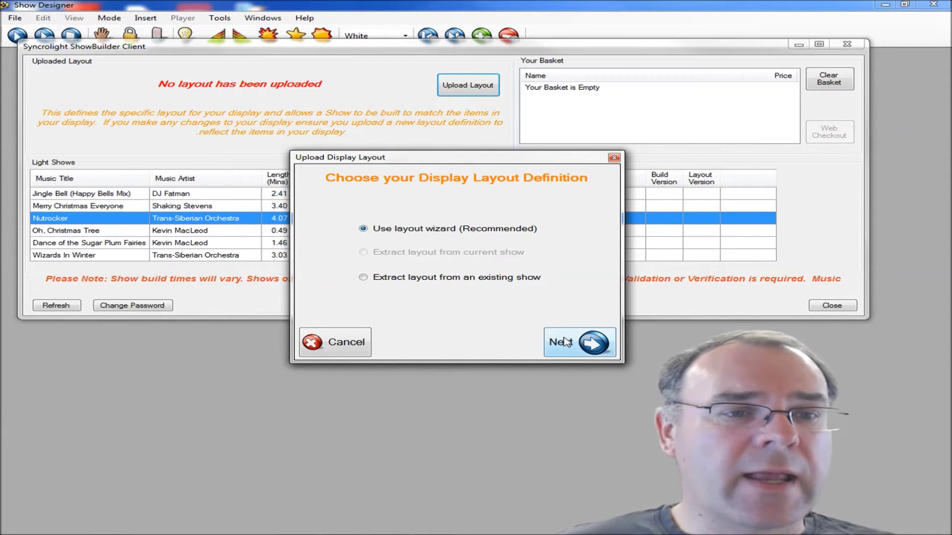
click(577, 351)
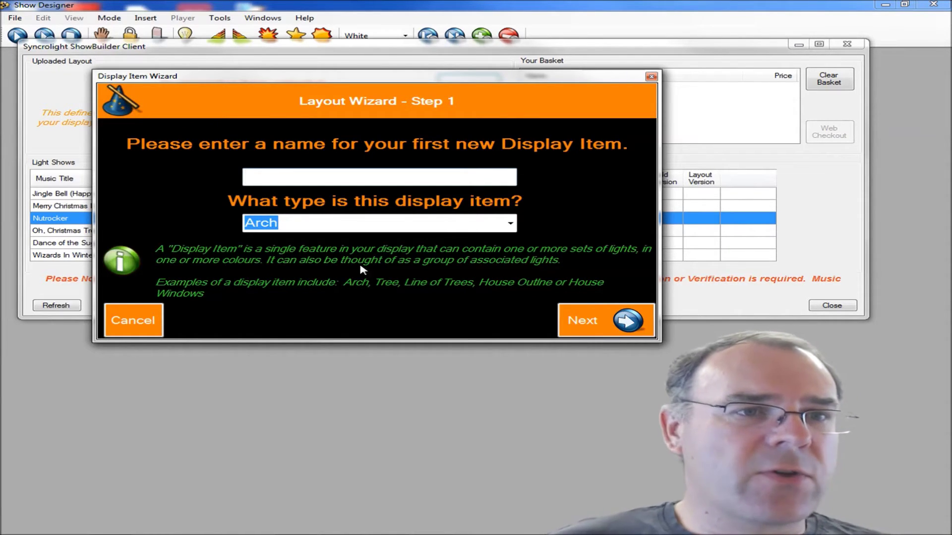
Step: Make the first display item a Line of Trees named 'My trees' and move to light colours
click(511, 224)
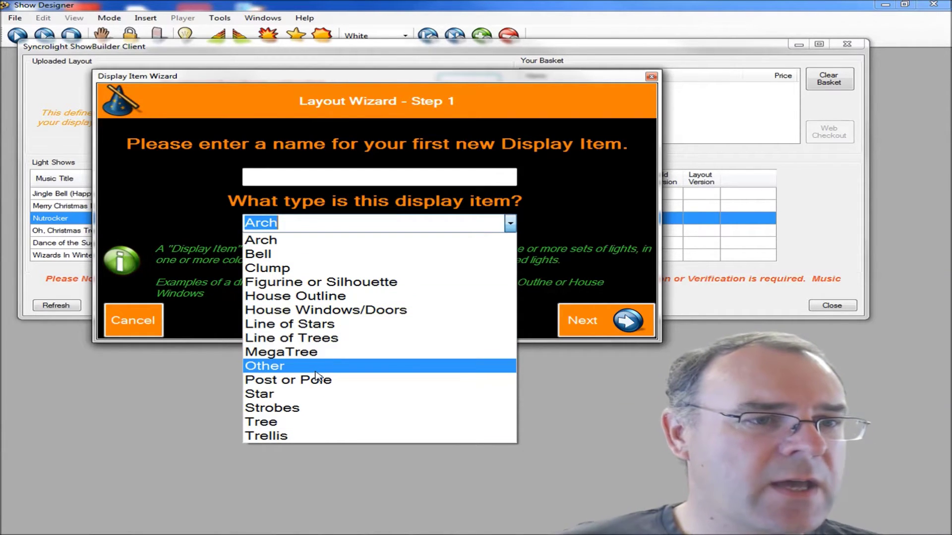
click(337, 338)
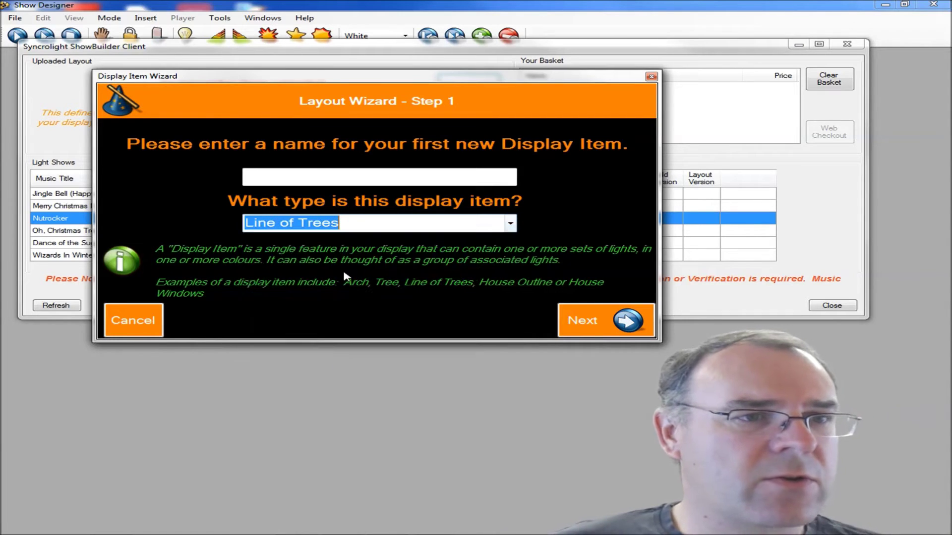
click(292, 177)
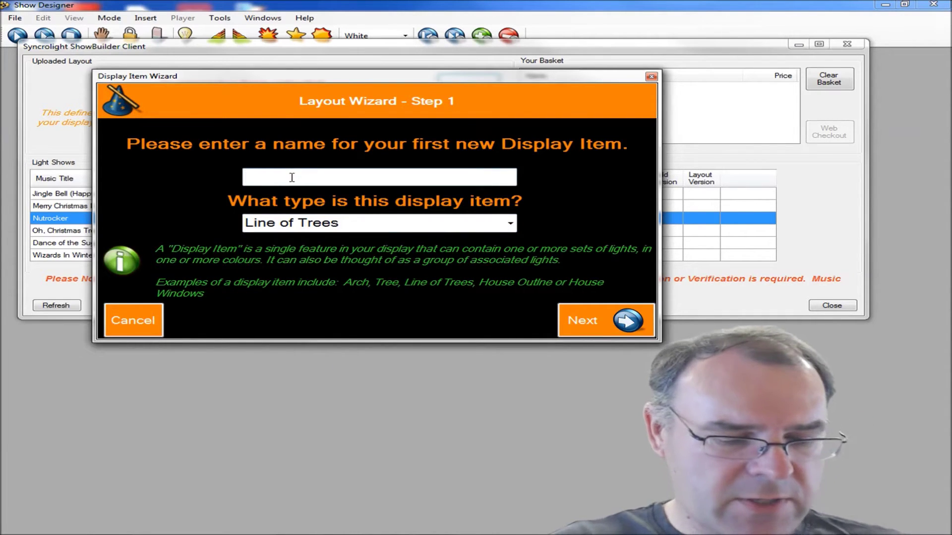
text(My t)
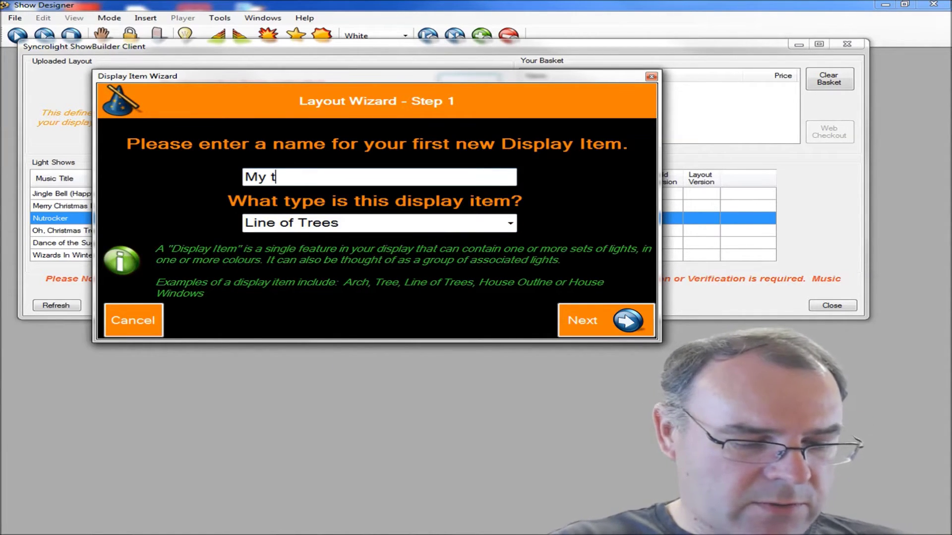
text(rees)
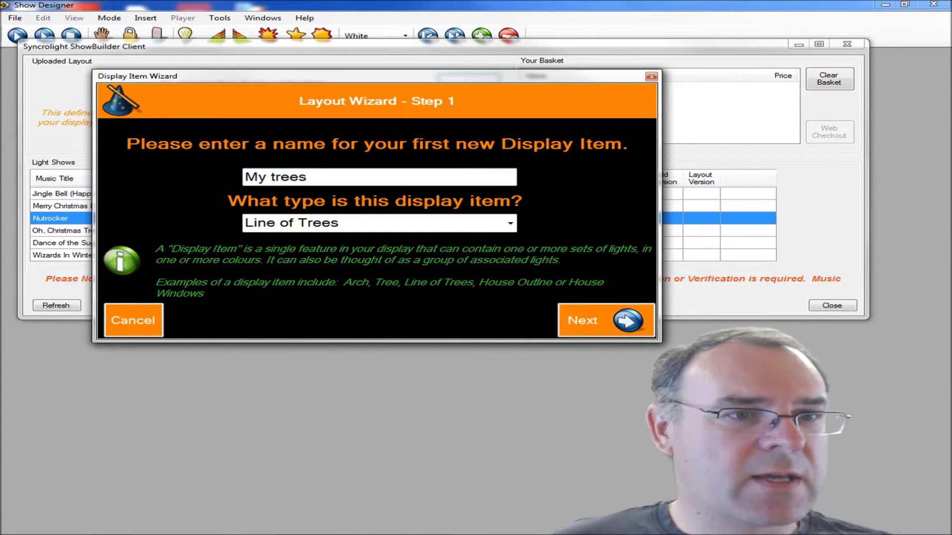
click(612, 331)
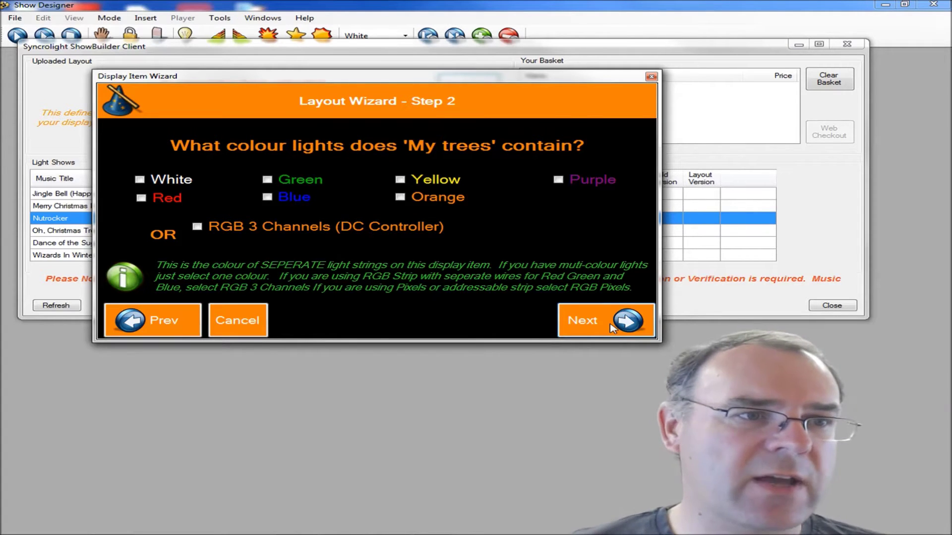
Step: Give 'My trees' white lights and 6 segments, then add another display item
click(139, 179)
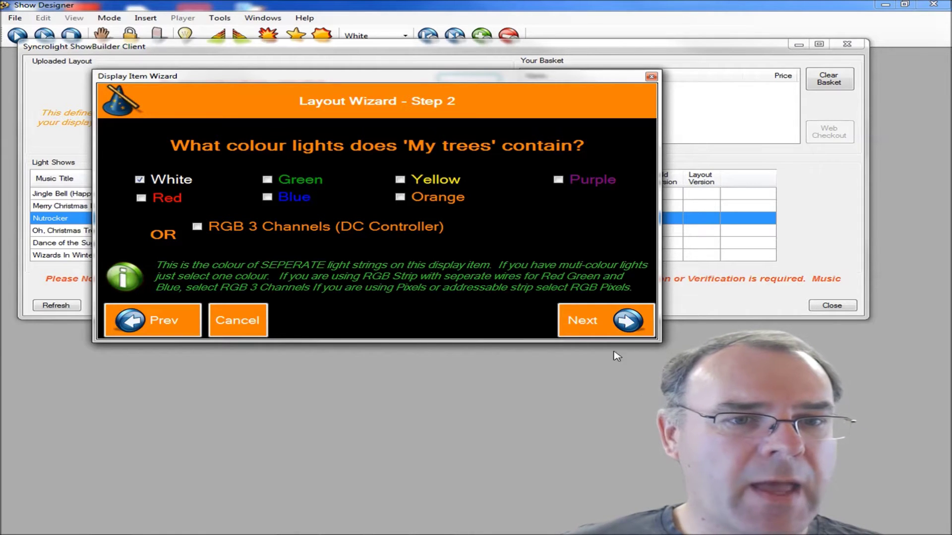
click(591, 325)
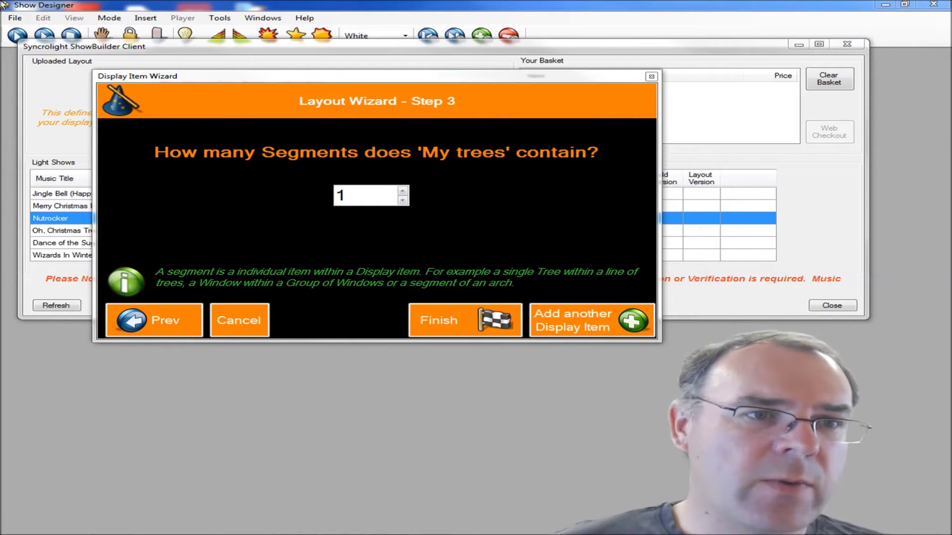
drag(365, 192, 294, 200)
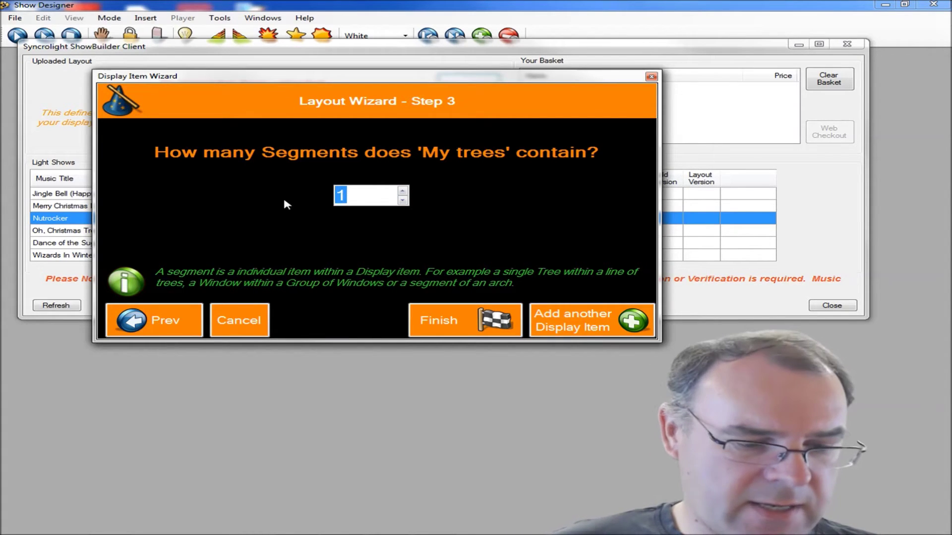
text(6)
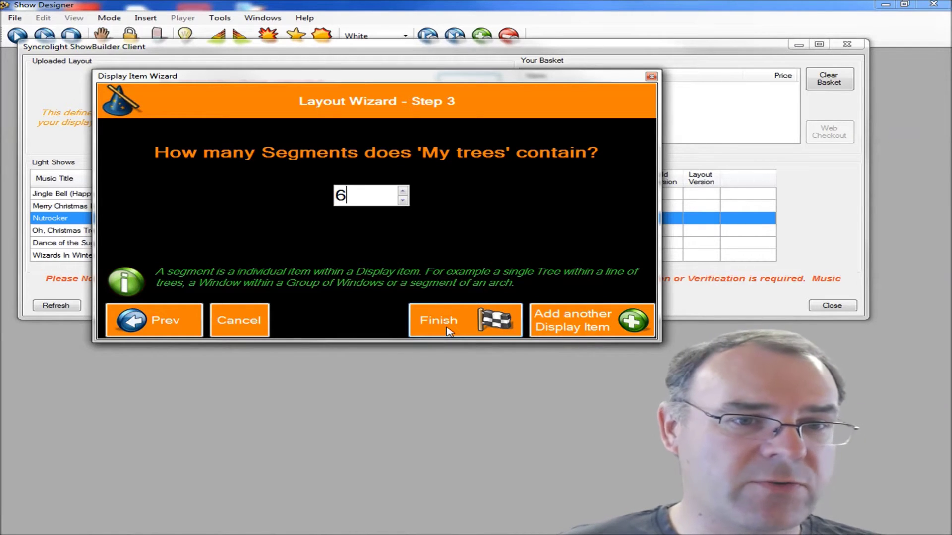
click(593, 321)
Step: Name the second display item 'My stars' and set its type to Line of Stars
click(301, 176)
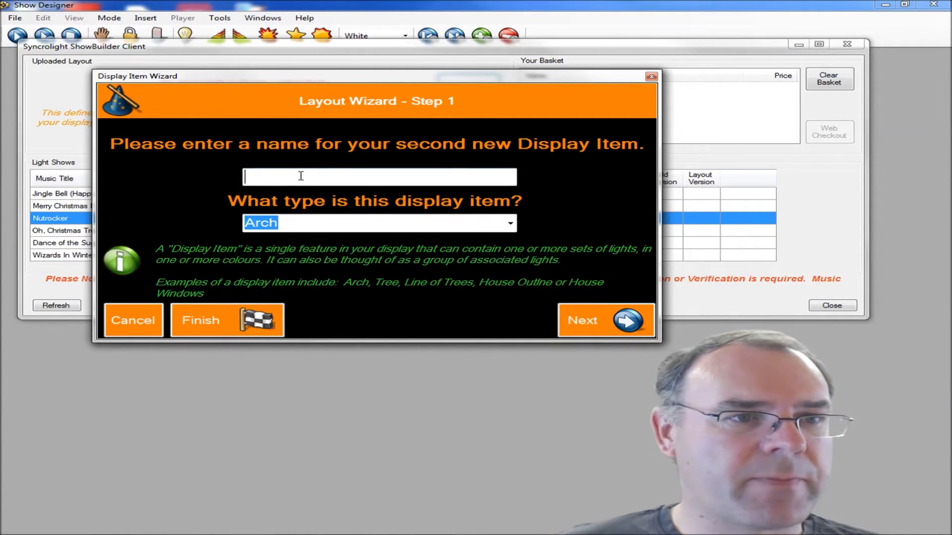
text(My)
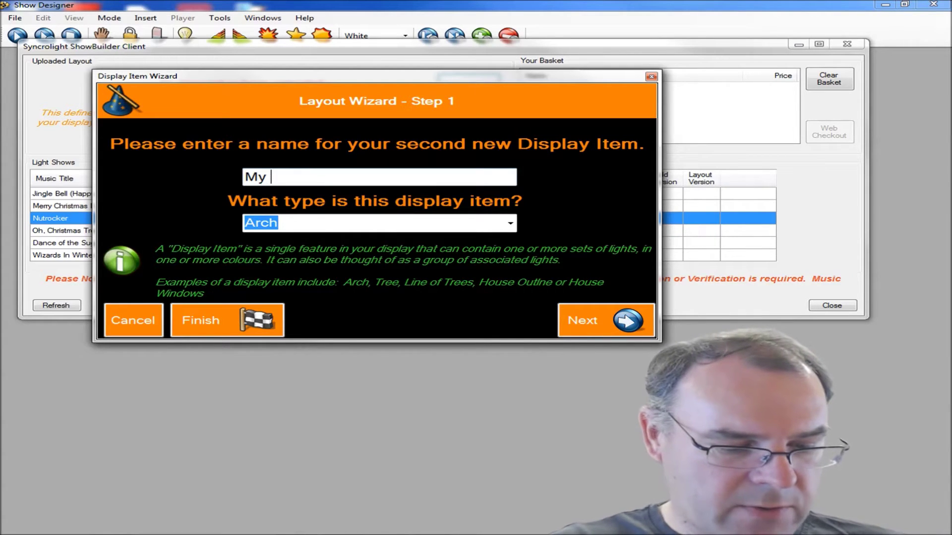
text( stars)
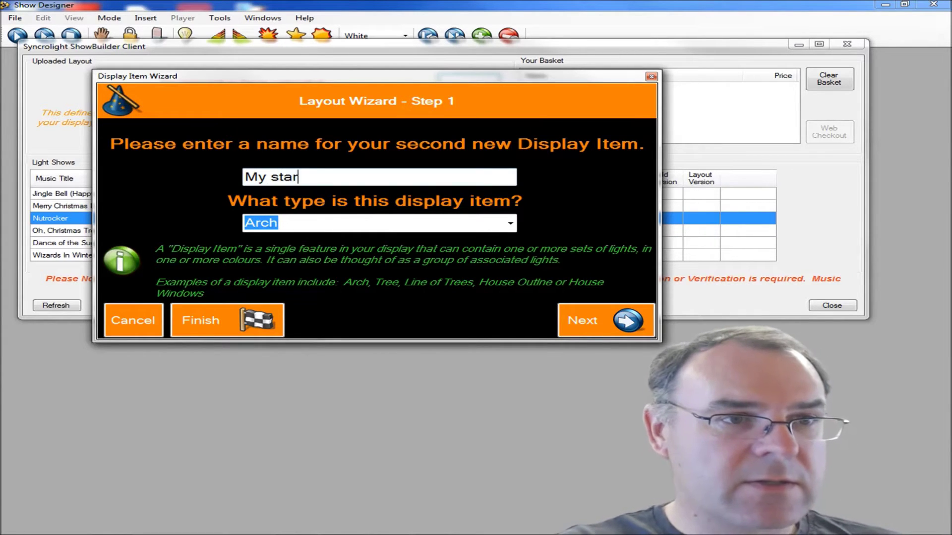
click(514, 226)
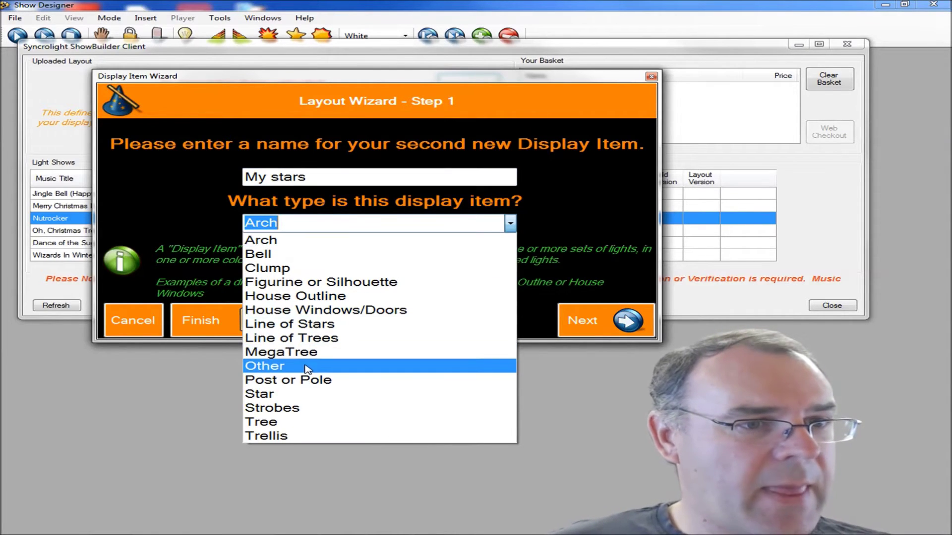
click(325, 324)
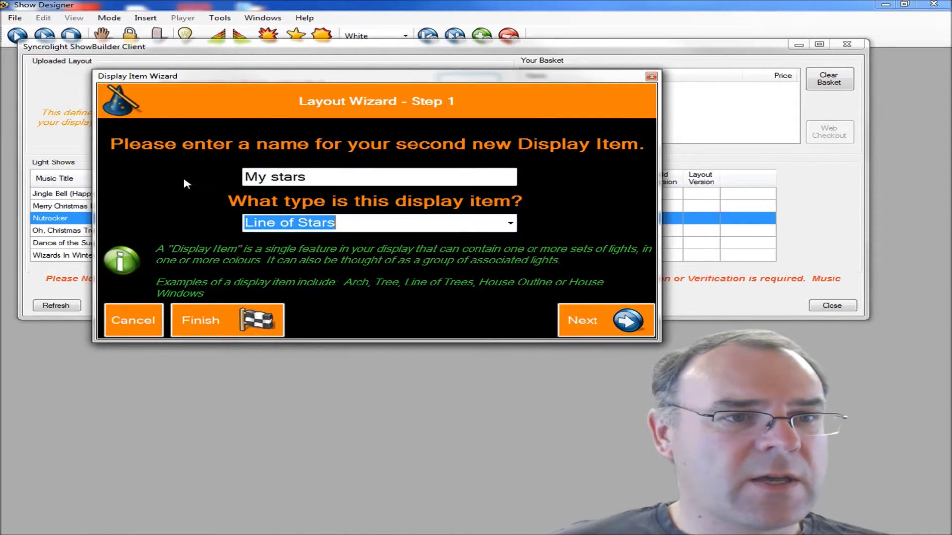
Step: Give 'My stars' yellow lights and 3 segments, then finish to the Layout Review
click(594, 325)
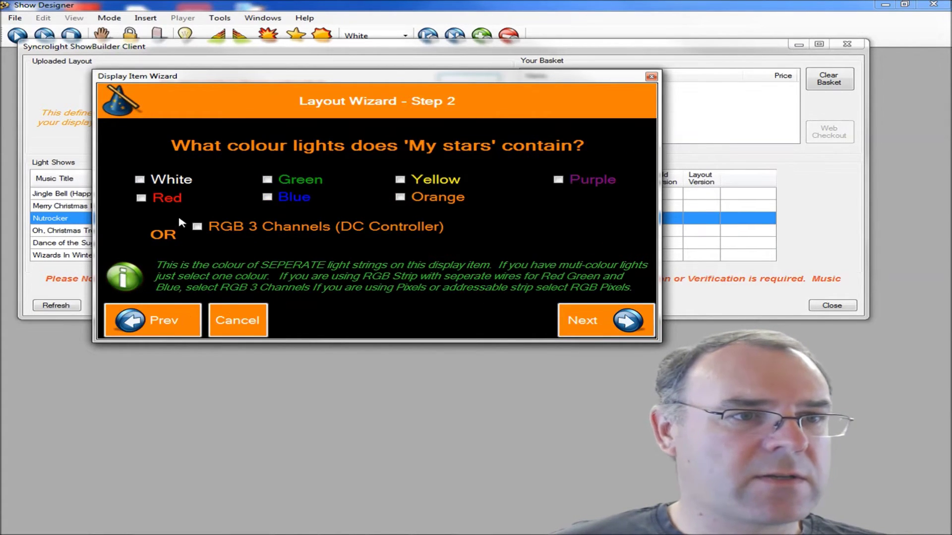
click(400, 179)
click(594, 325)
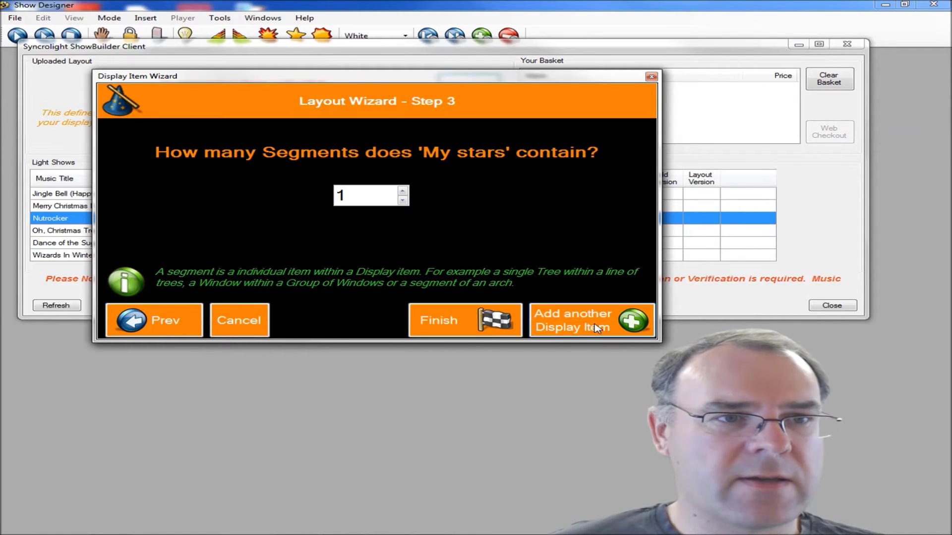
click(402, 191)
click(402, 191)
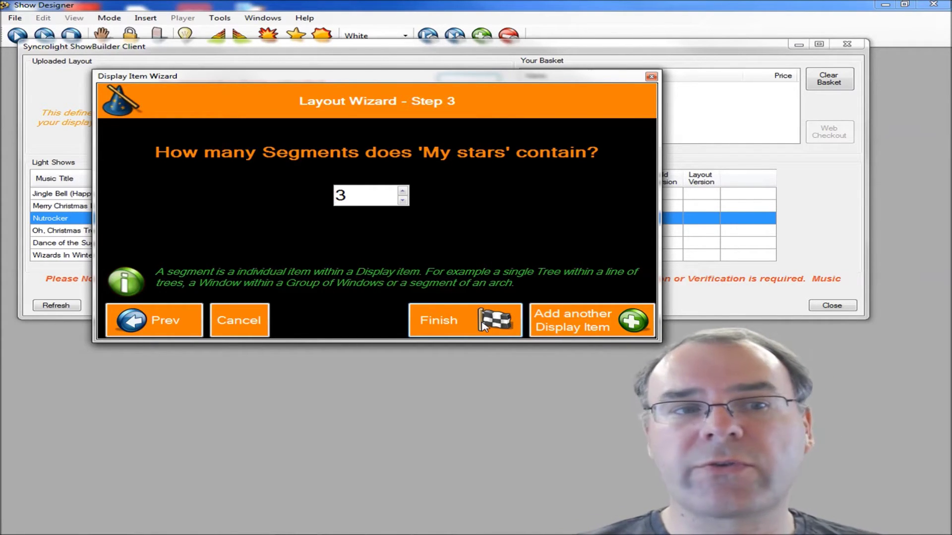
click(445, 323)
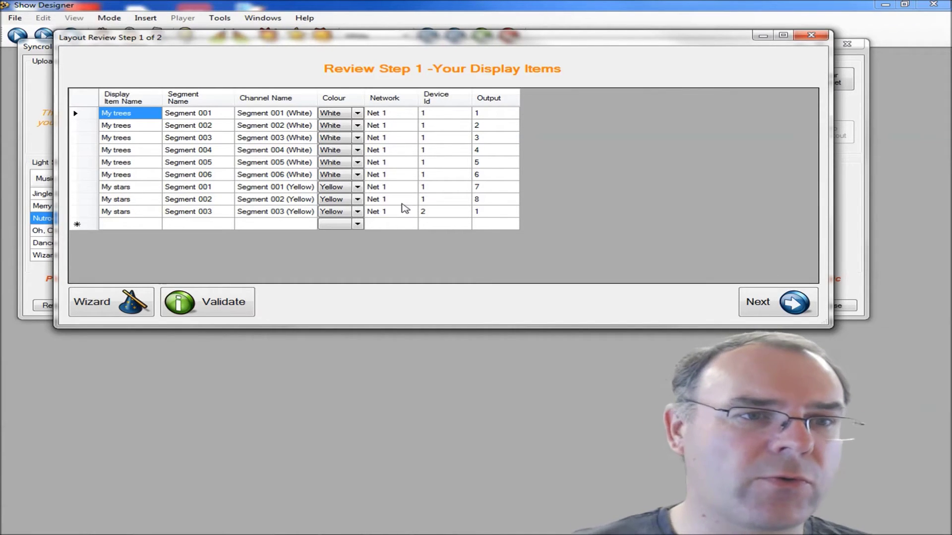
Step: Sort the nine tree and star segments by Device Id and validate the layout
click(399, 154)
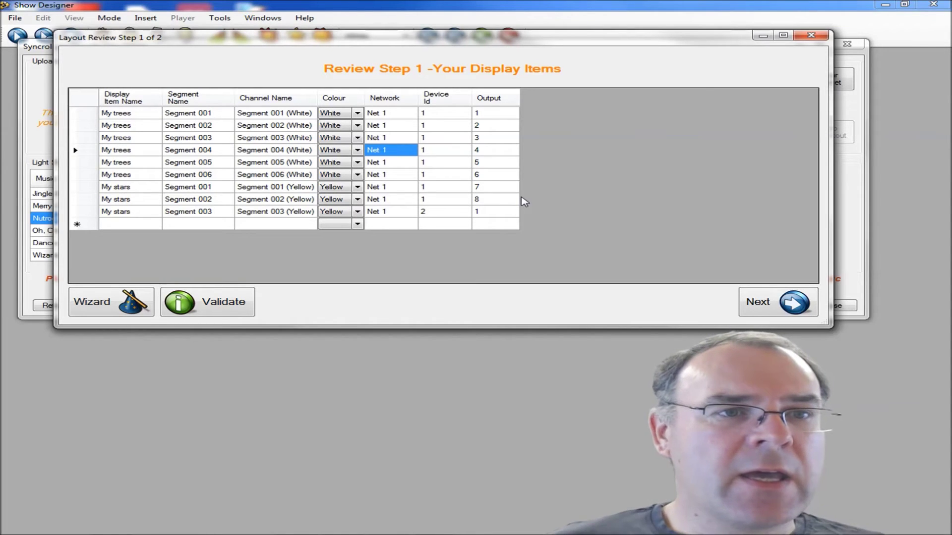
click(440, 98)
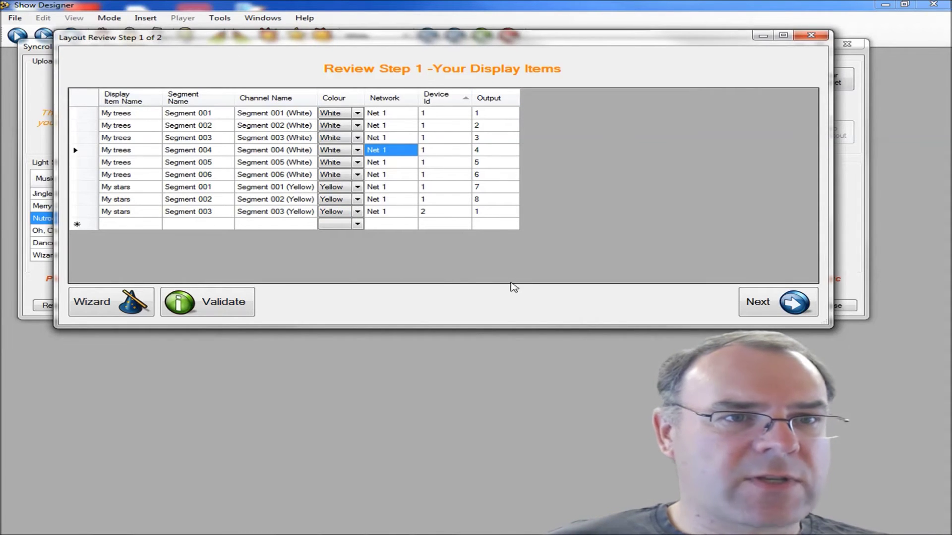
click(220, 307)
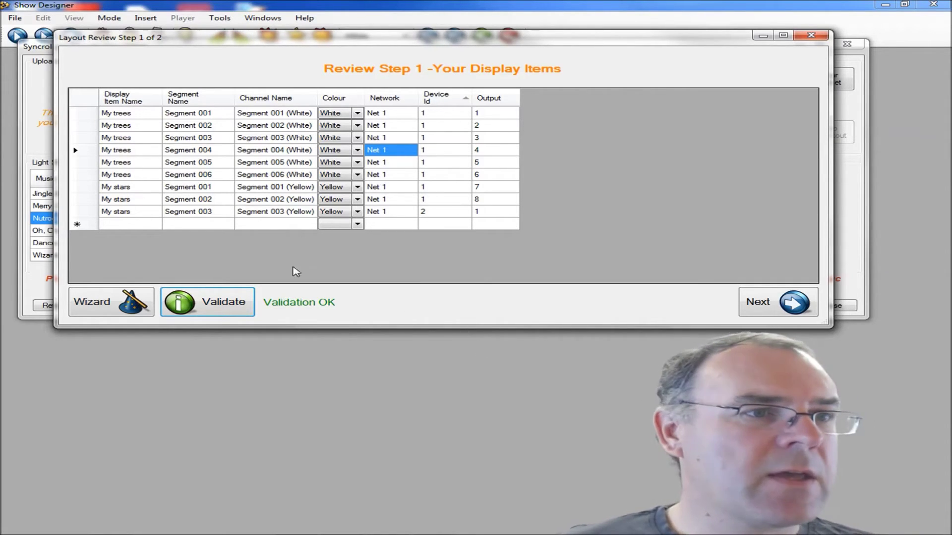
Step: Confirm My trees as line of trees and My stars as line of stars, then upload
click(771, 311)
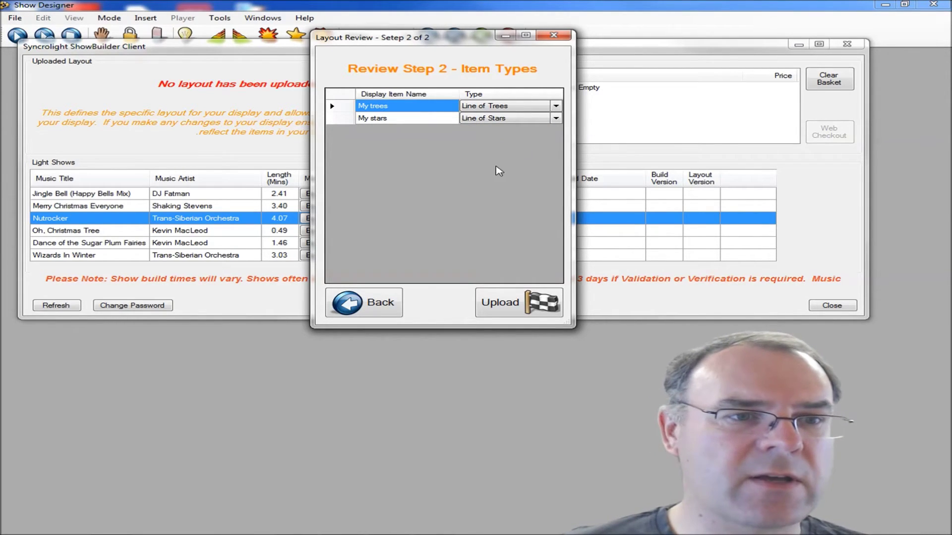
drag(470, 43, 441, 91)
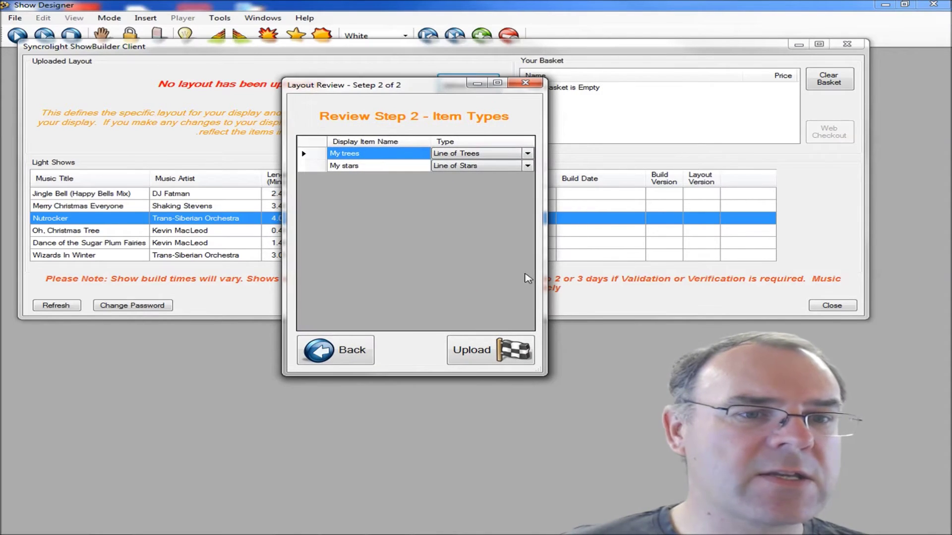
click(486, 360)
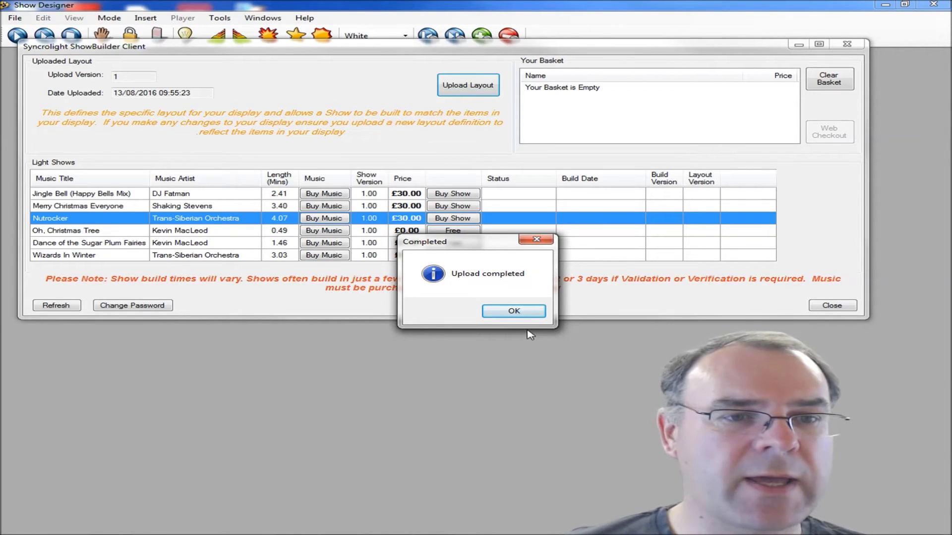
Step: Dismiss the upload confirmation, add the £30.00 Nutrocker show to the basket and check out
click(512, 312)
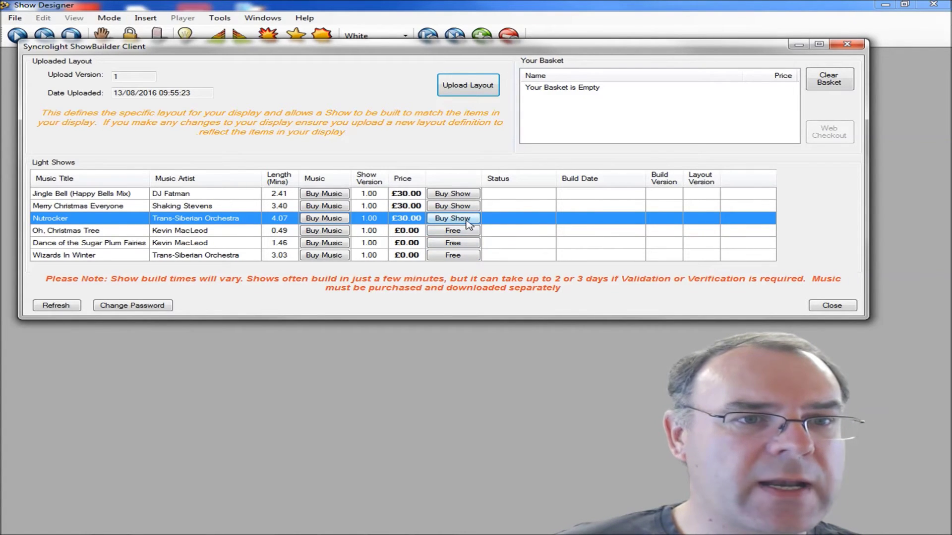
click(466, 219)
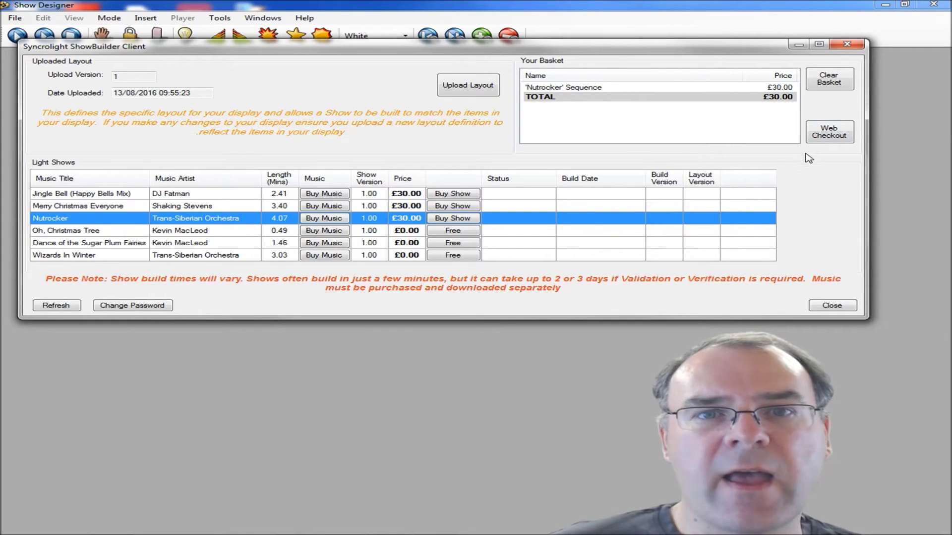
click(830, 138)
click(832, 140)
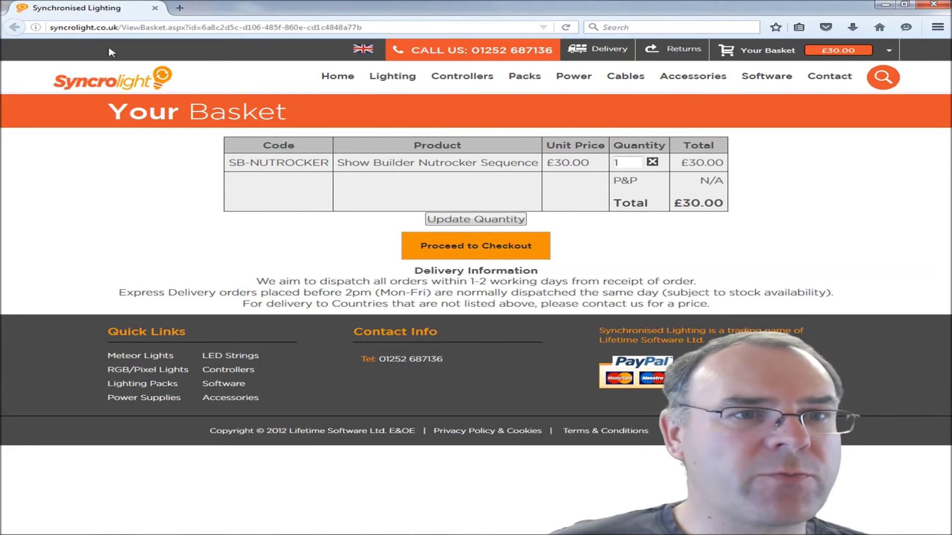
click(934, 5)
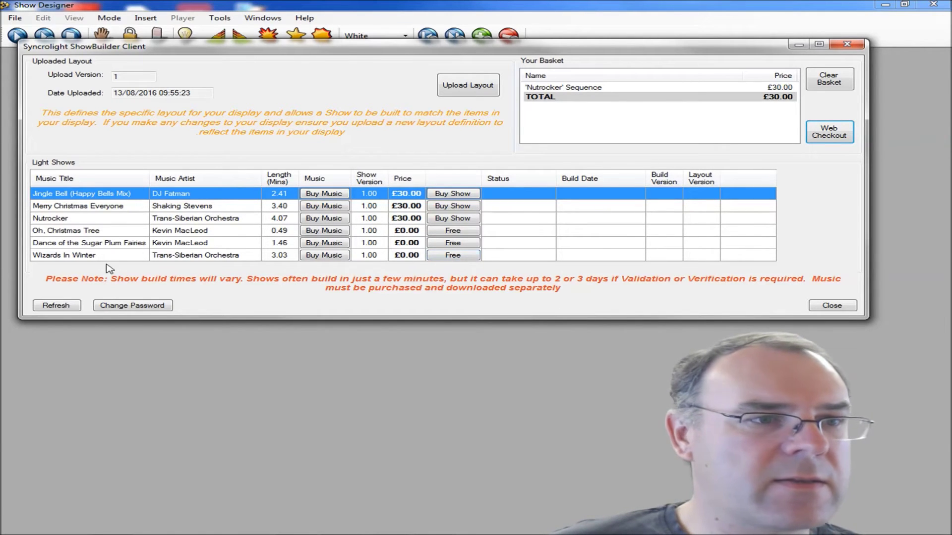
Step: Request the free Wizards In Winter build, then download and open WizardsInWinter.sho once completed
click(457, 254)
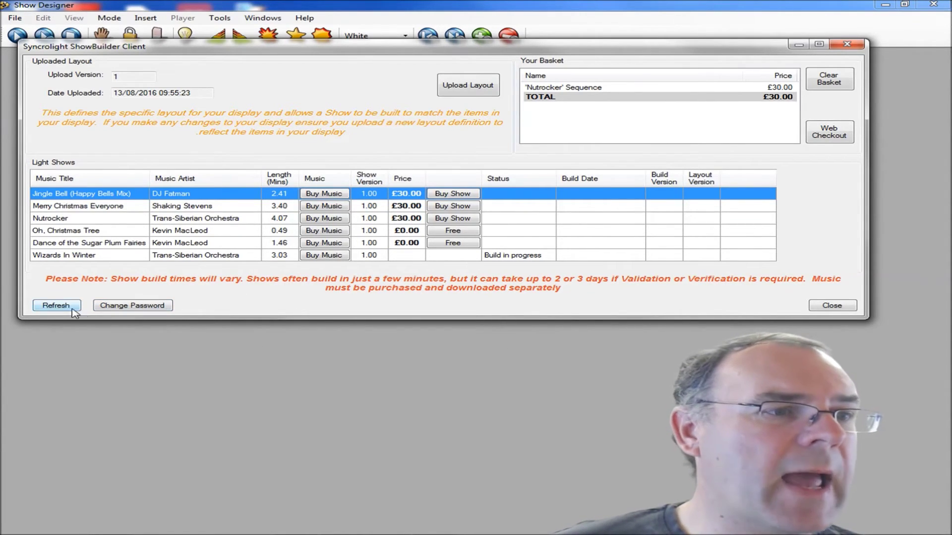
click(53, 308)
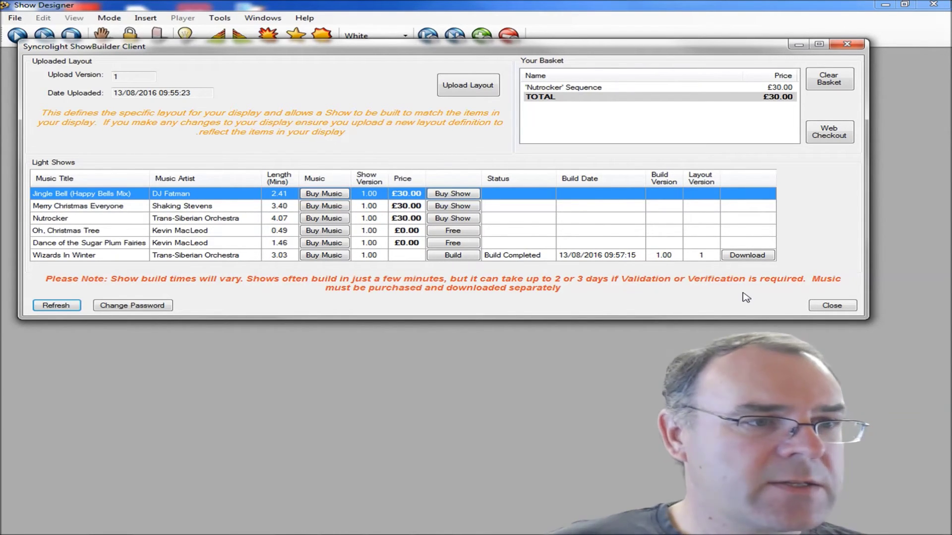
click(755, 258)
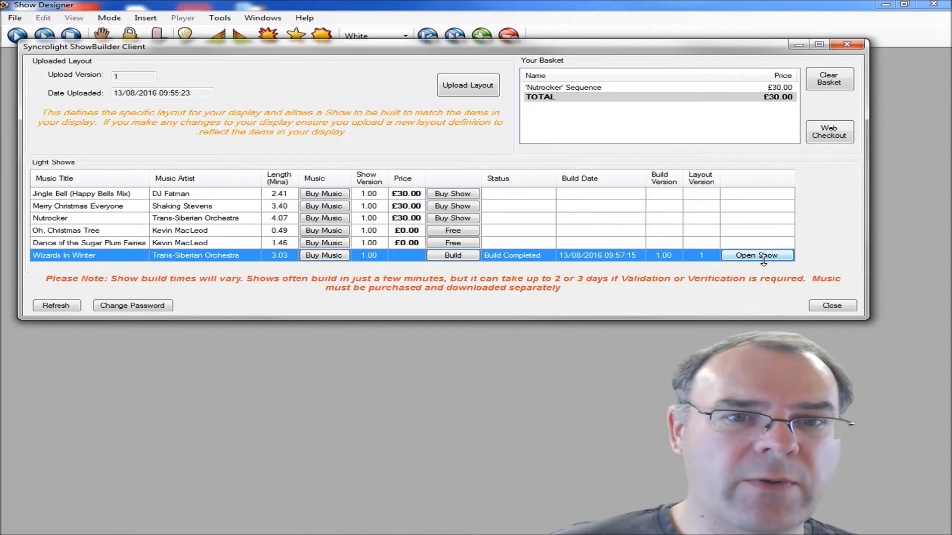
click(749, 256)
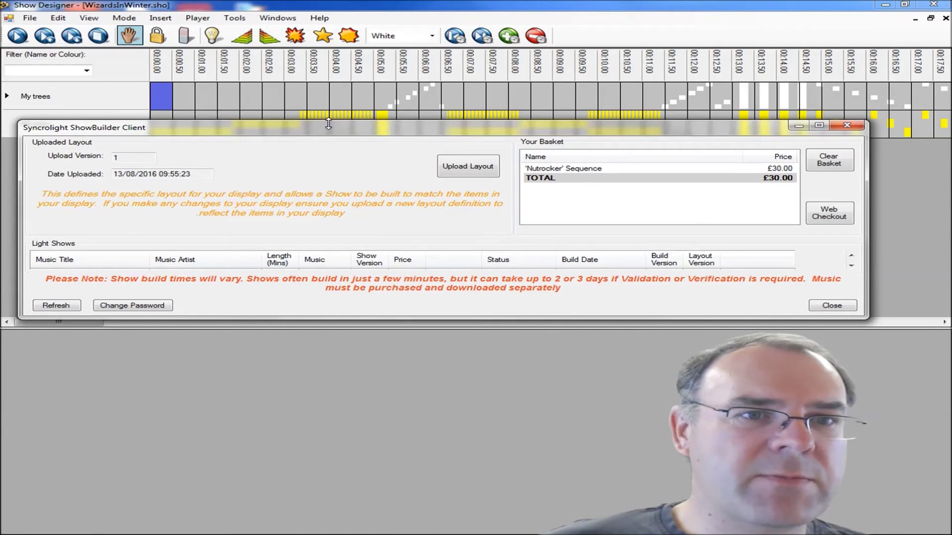
Step: Shrink and close the ShowBuilder client to expose the show timeline
drag(322, 40, 411, 107)
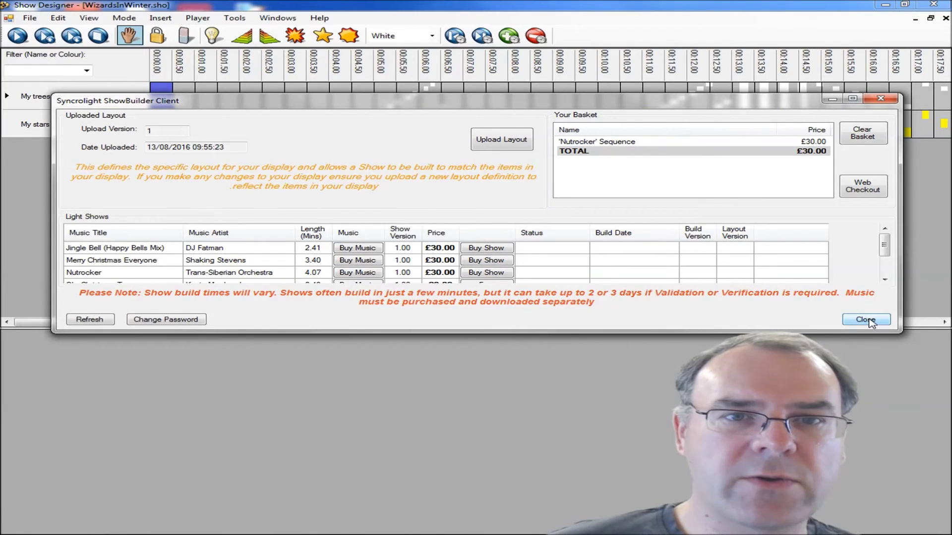
click(869, 320)
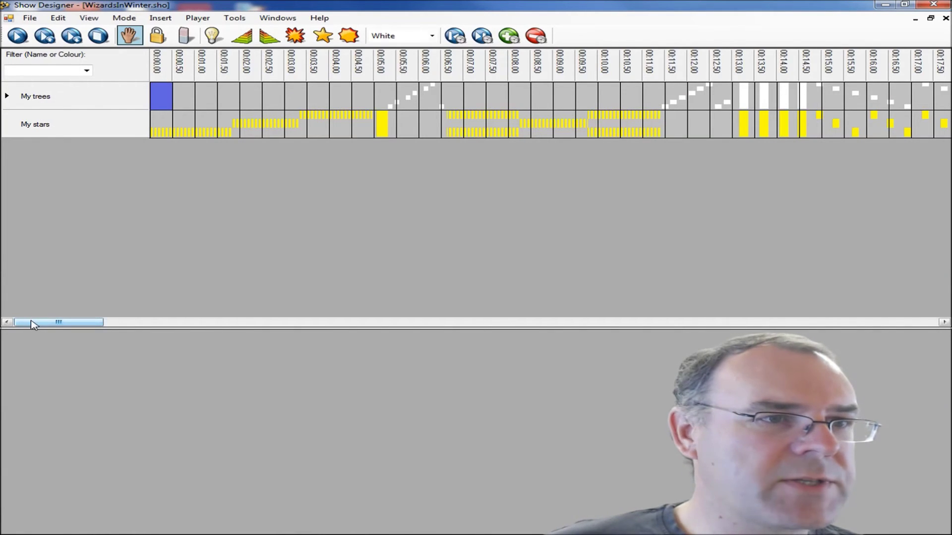
drag(32, 324, 4, 323)
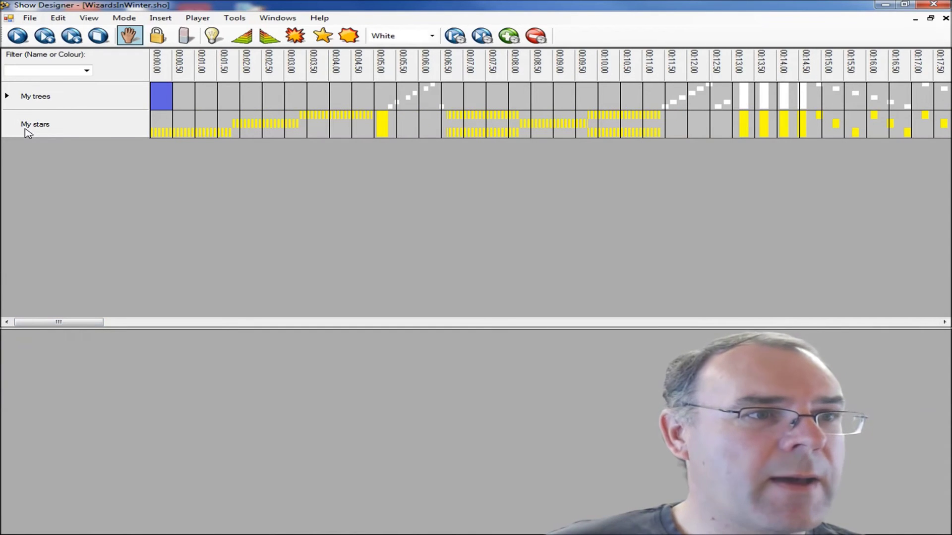
drag(80, 323, 41, 325)
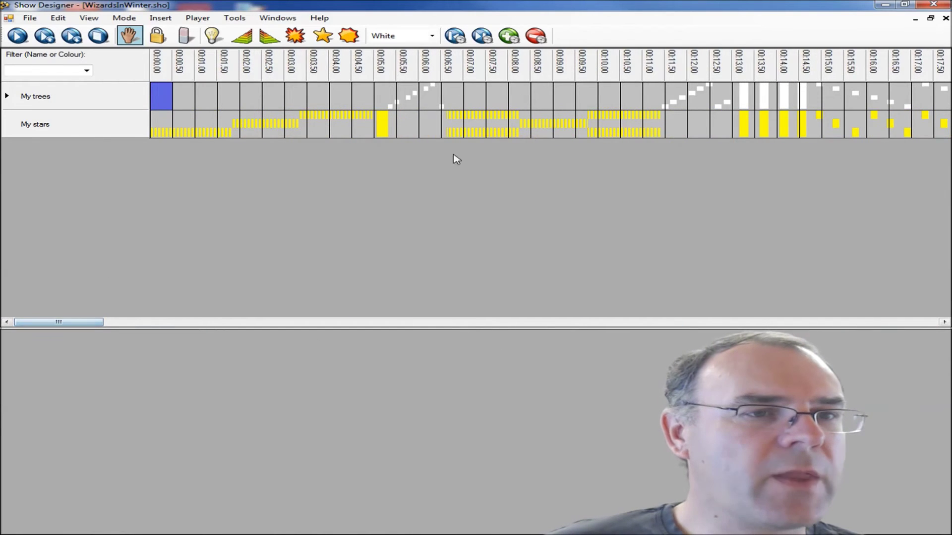
Step: Inspect the My stars and My trees effect segments on the timeline, then start playback
click(187, 124)
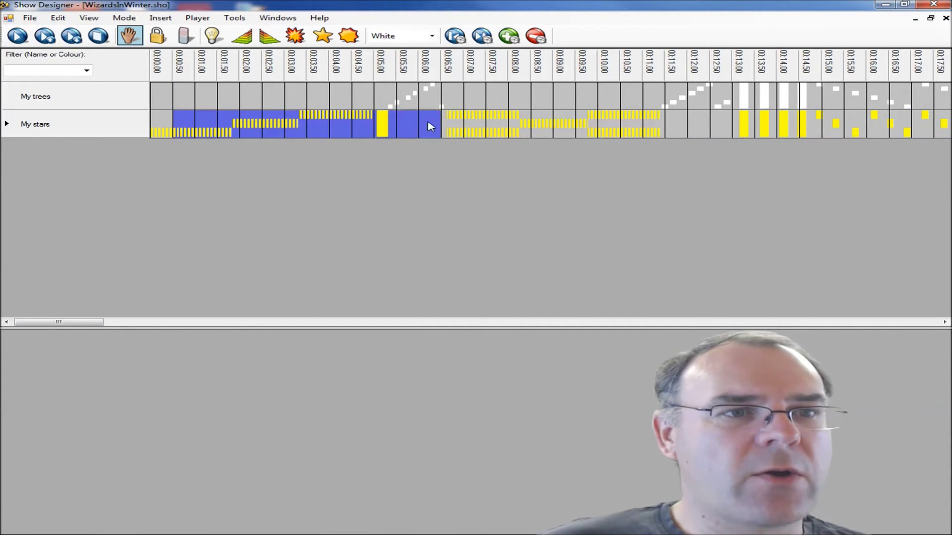
drag(201, 123, 339, 123)
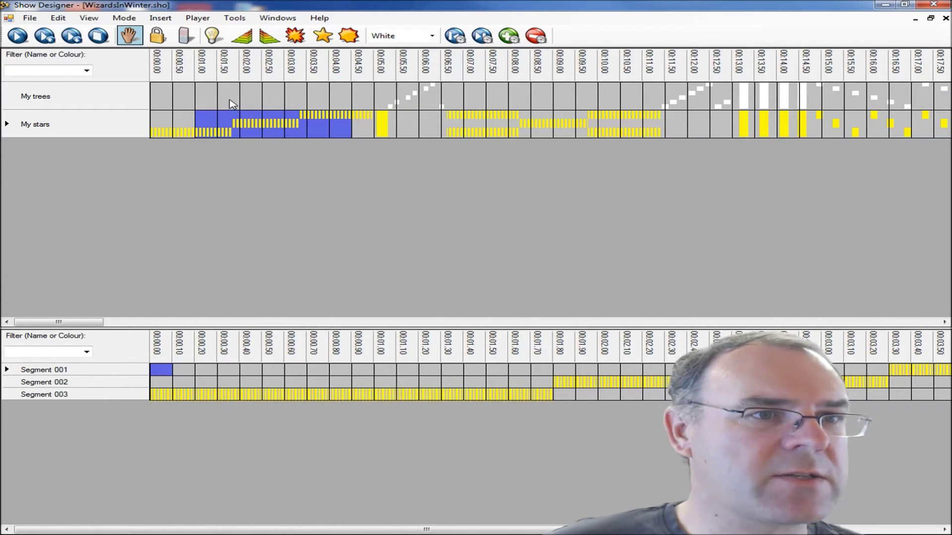
drag(229, 101, 446, 103)
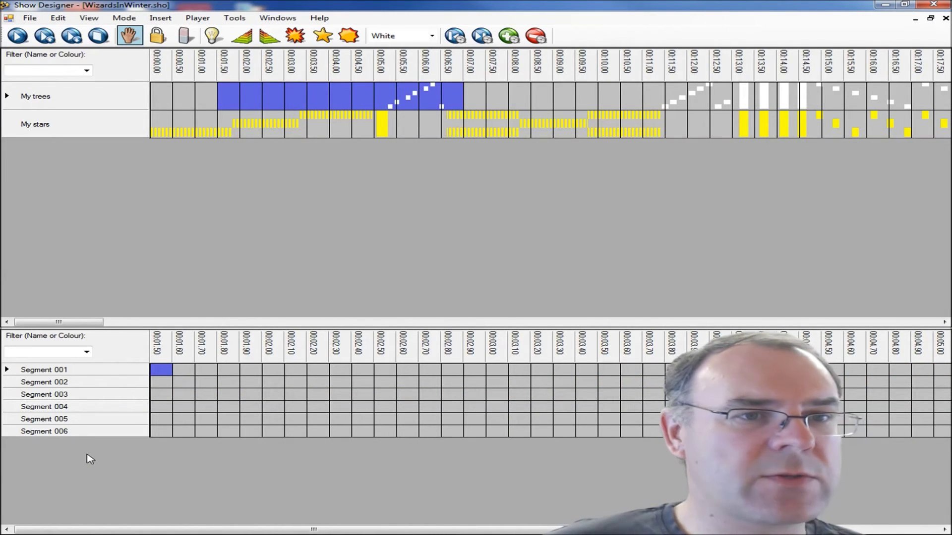
drag(60, 322, 245, 322)
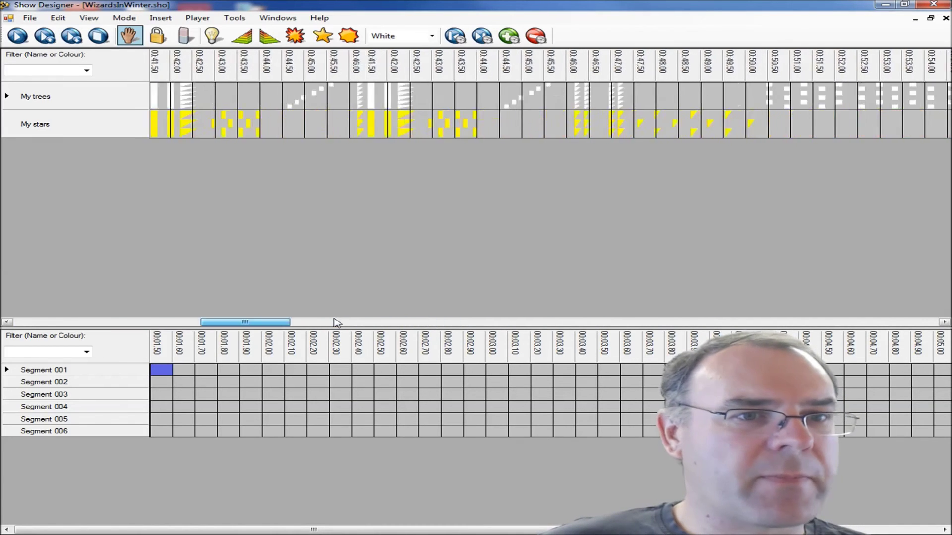
drag(337, 322, 59, 323)
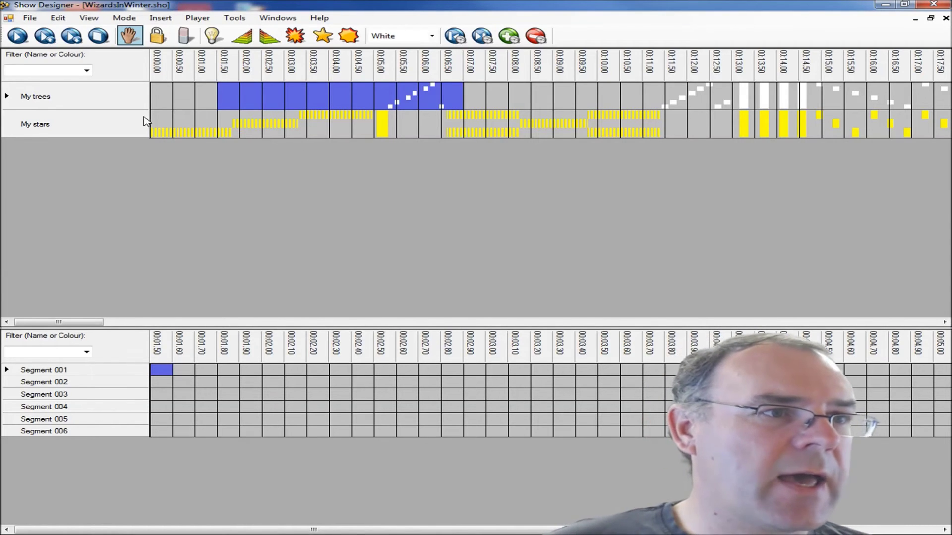
click(18, 35)
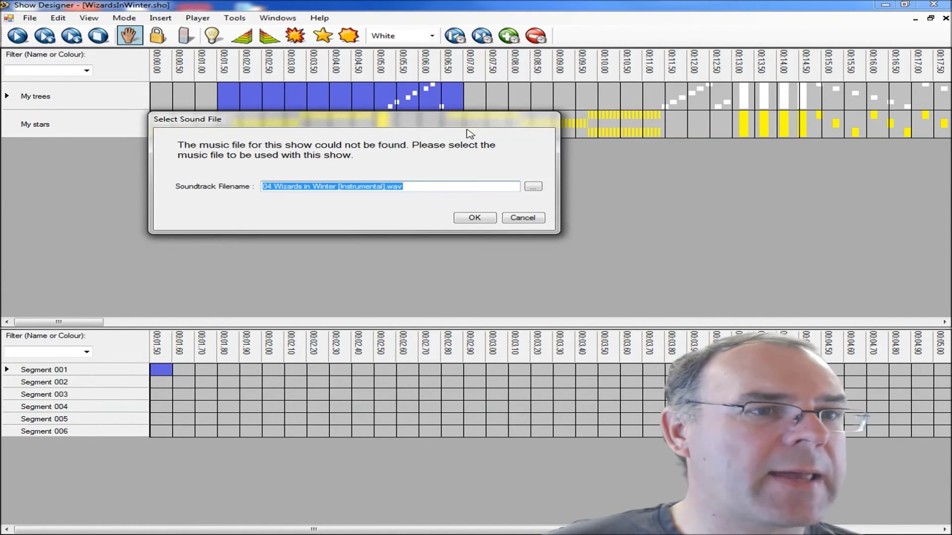
Step: Set the soundtrack to '04 Wizards in Winter [Instrumental].wav' from the Show Music folder
drag(435, 129, 440, 180)
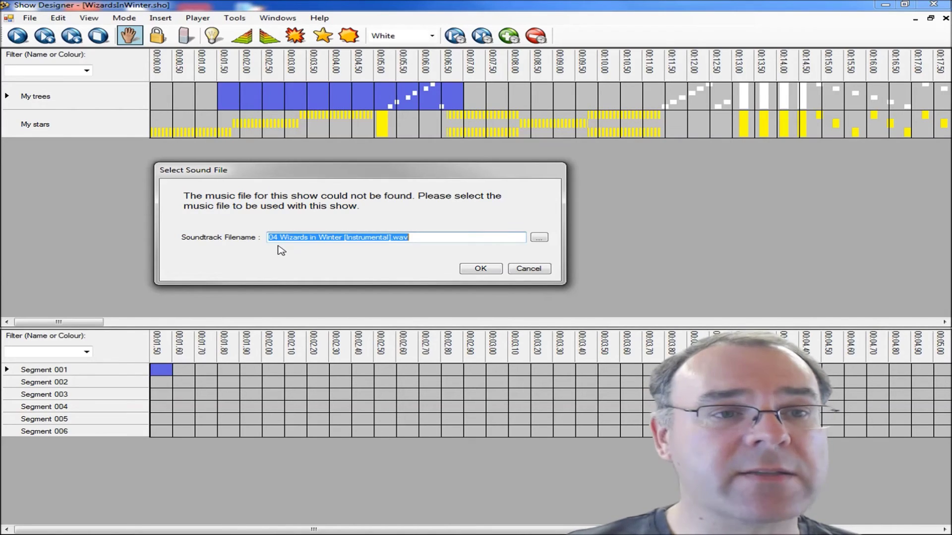
click(539, 237)
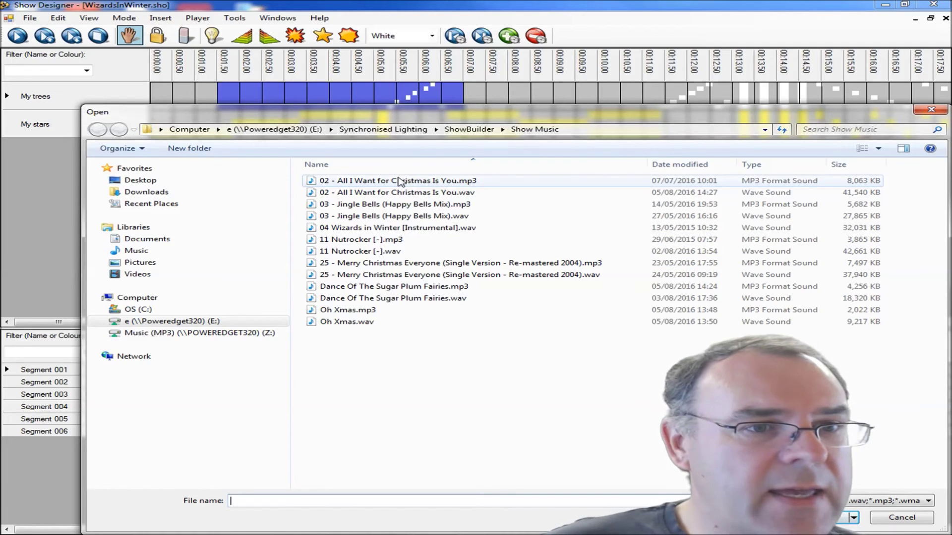
double_click(396, 228)
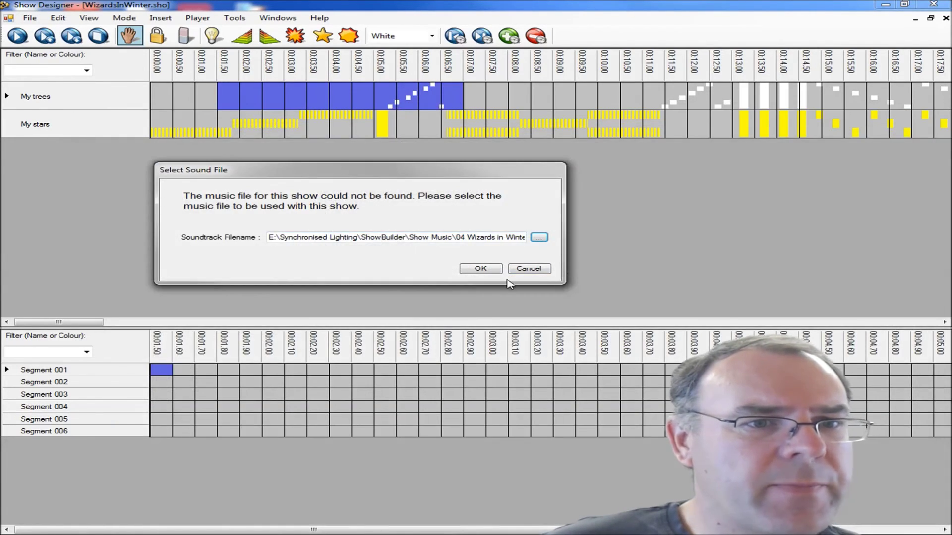
drag(376, 236, 525, 238)
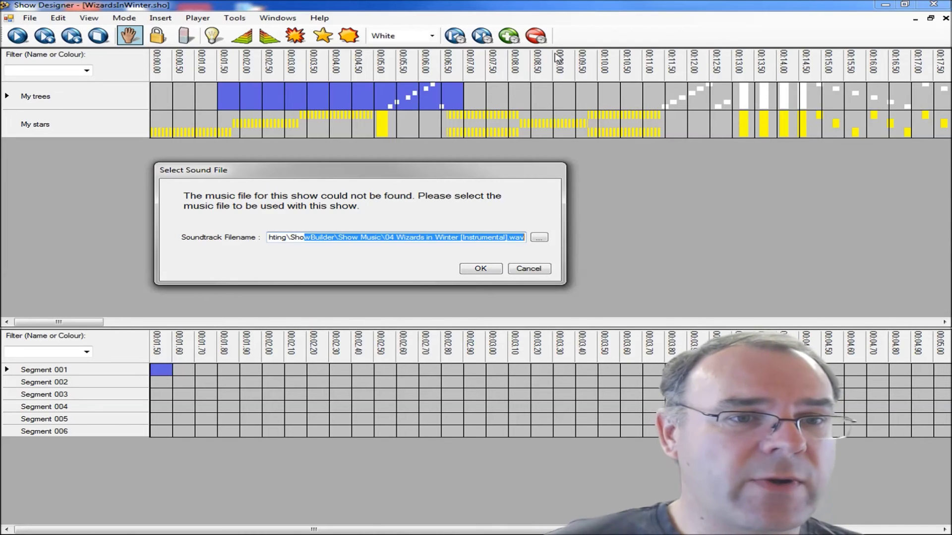
click(481, 271)
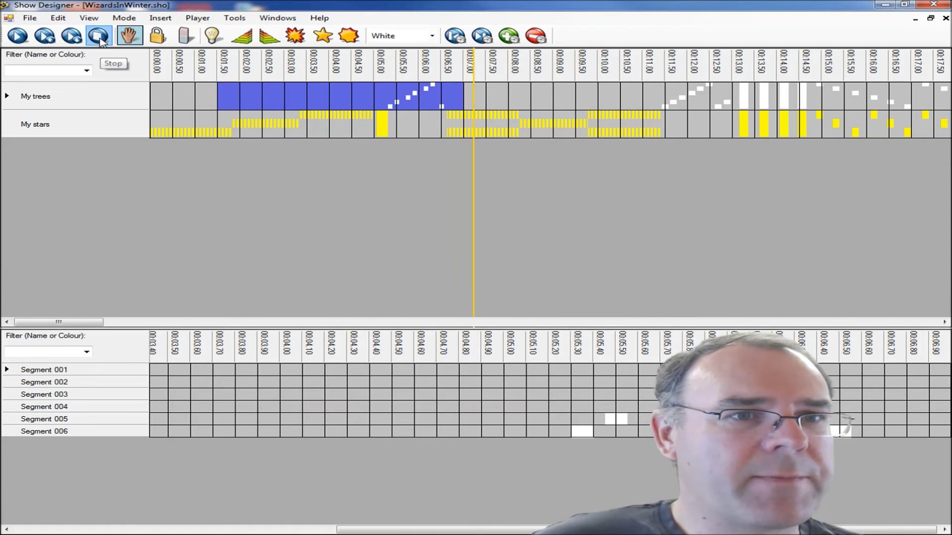
Step: Stop the Wizards In Winter playback and scroll along the timeline past 00:31
click(99, 40)
drag(74, 322, 144, 327)
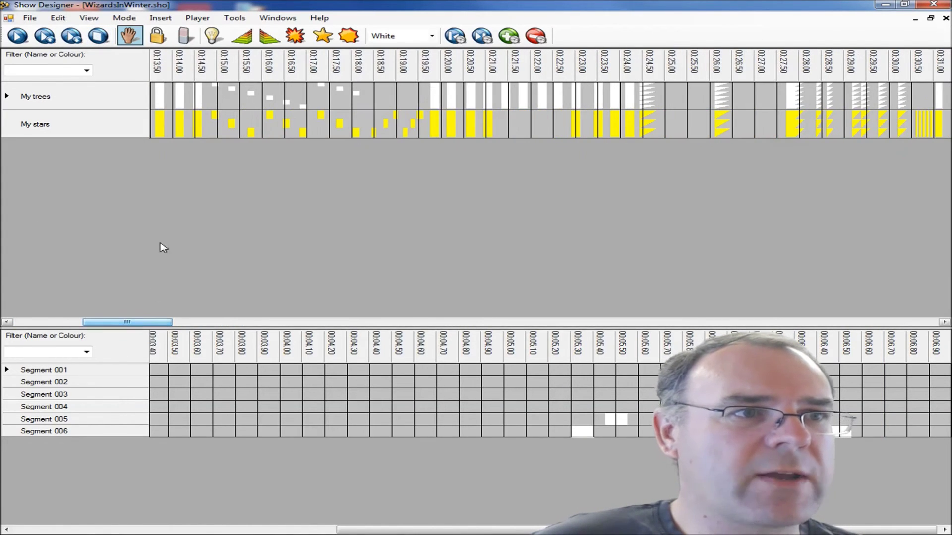
click(91, 18)
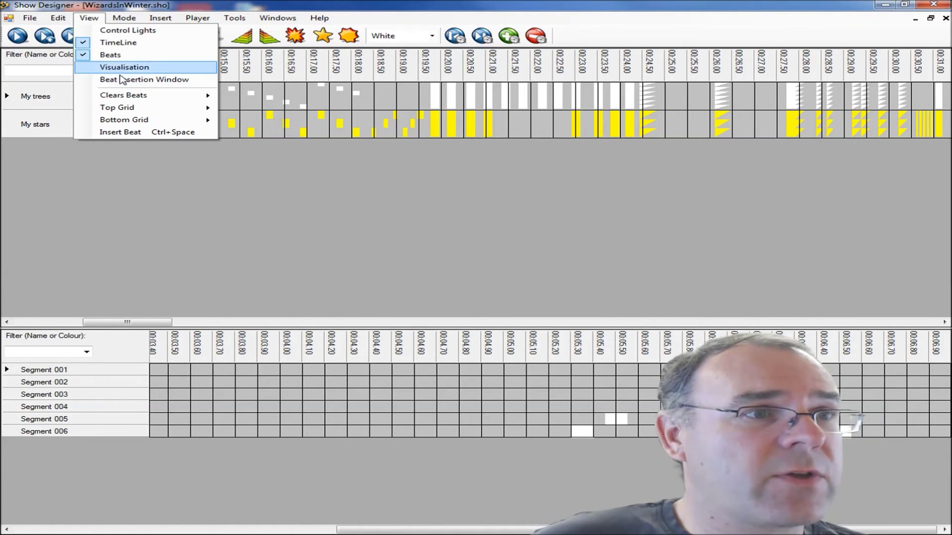
Step: Create a new empty visualisation saved as Visualisation2.shv and reposition its window
click(123, 70)
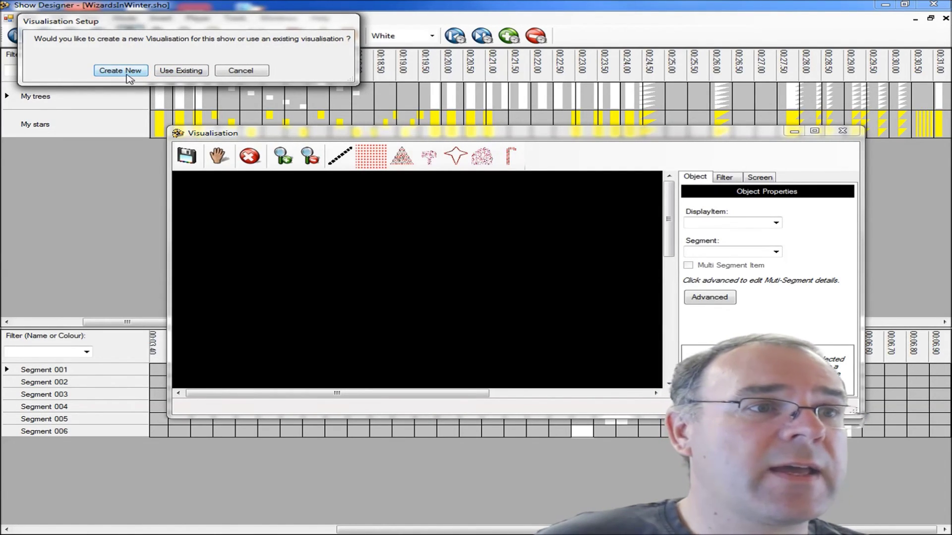
click(127, 72)
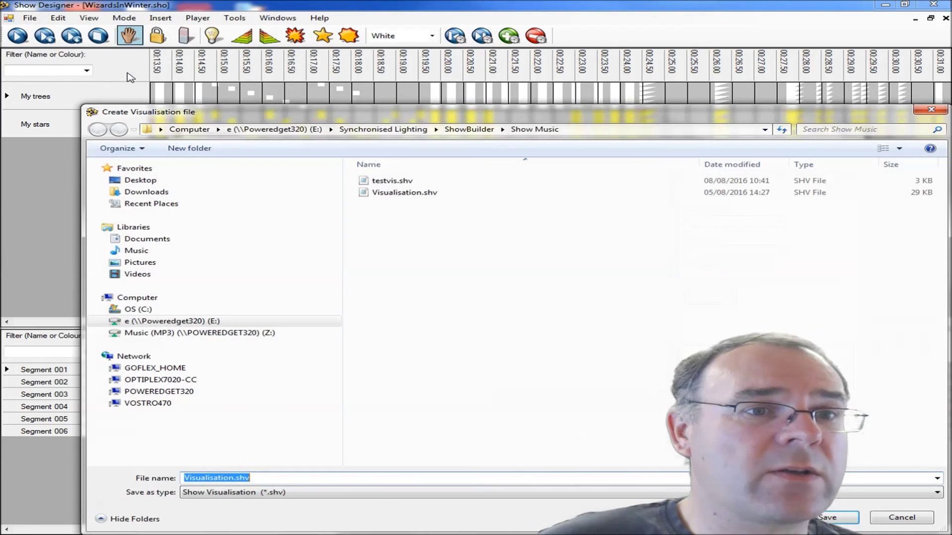
click(233, 478)
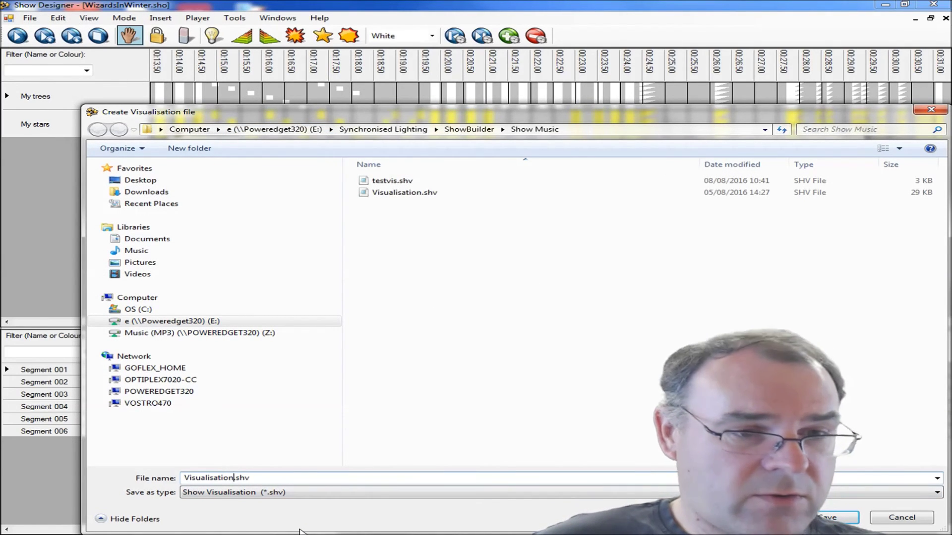
text(2)
key(Return)
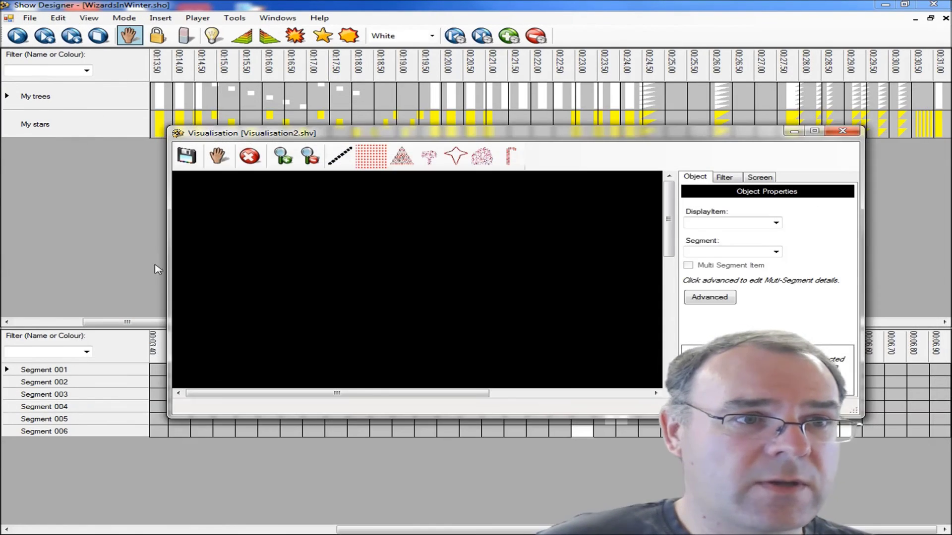
drag(485, 134, 484, 96)
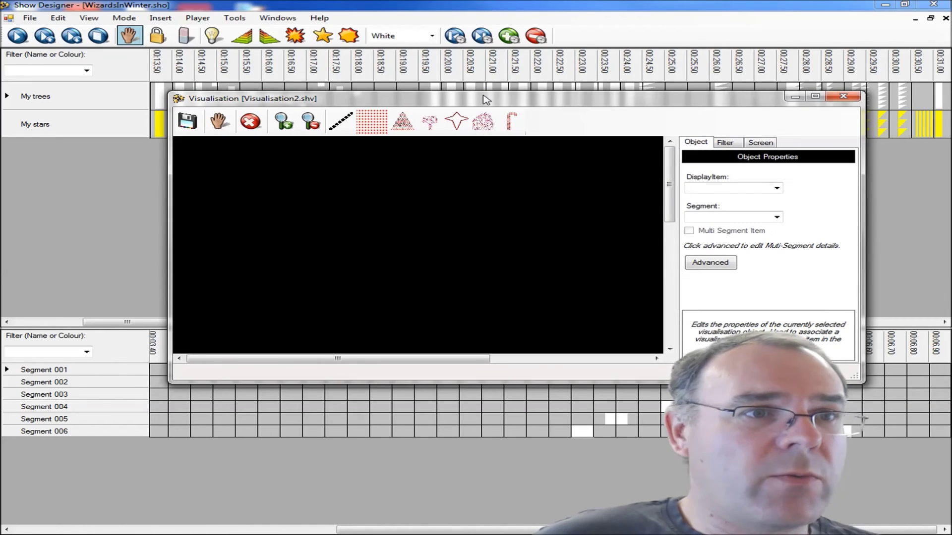
drag(419, 103, 392, 144)
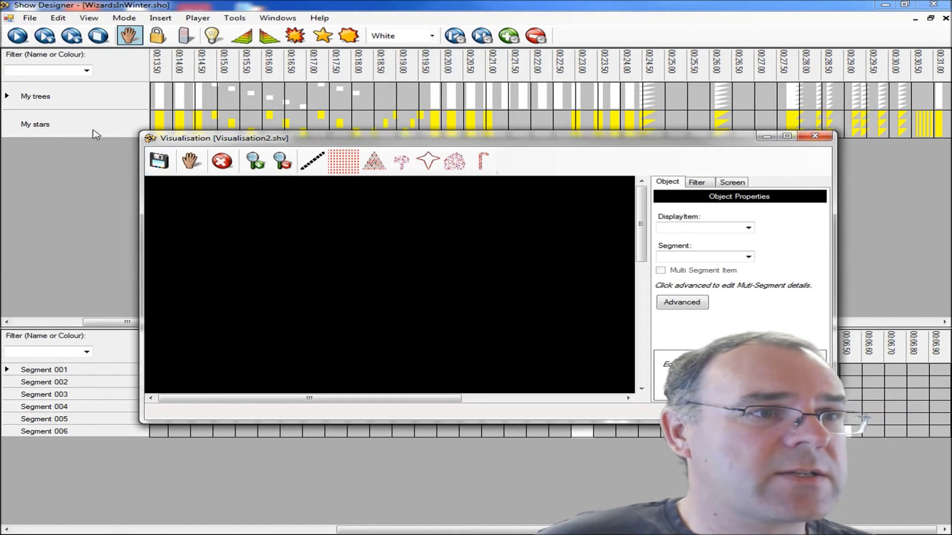
Step: Place six Christmas trees in a row along the bottom of the visualisation
click(373, 161)
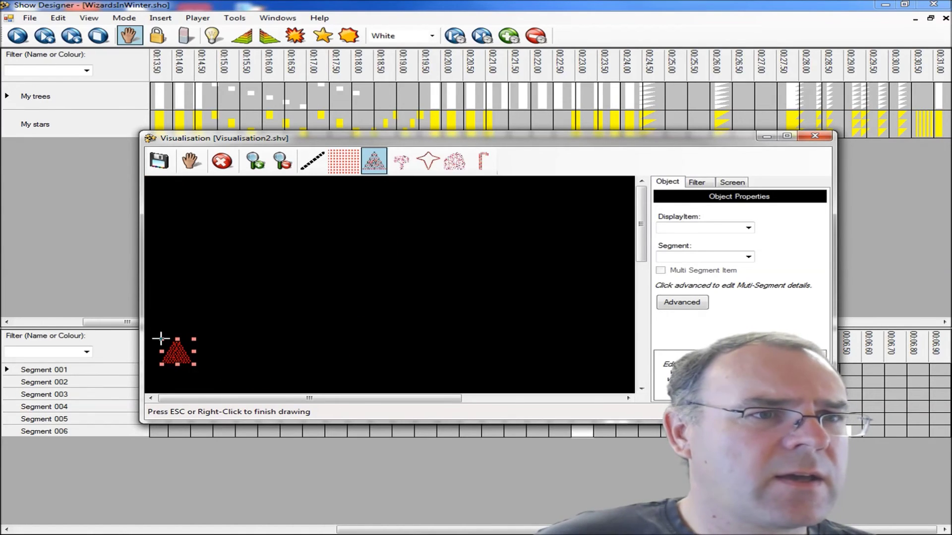
click(160, 339)
click(198, 336)
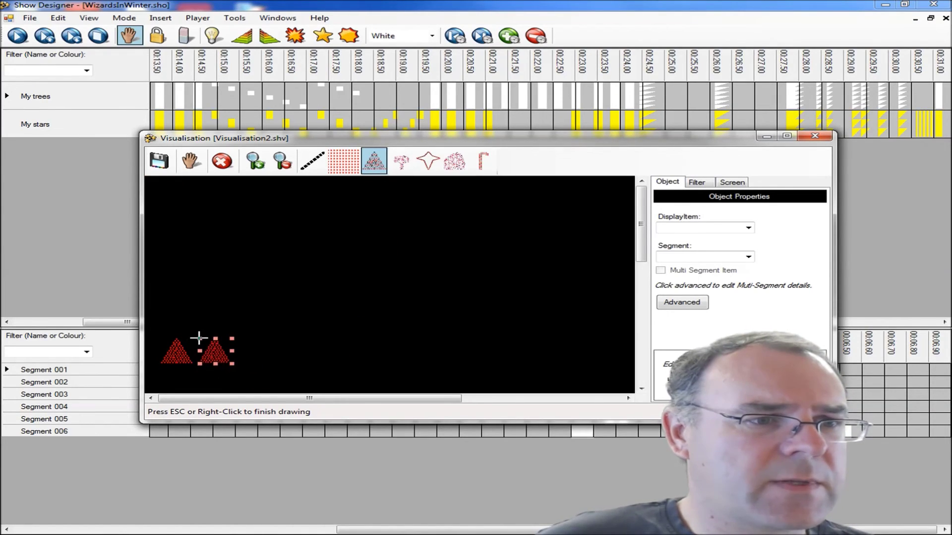
click(242, 335)
click(286, 336)
click(330, 336)
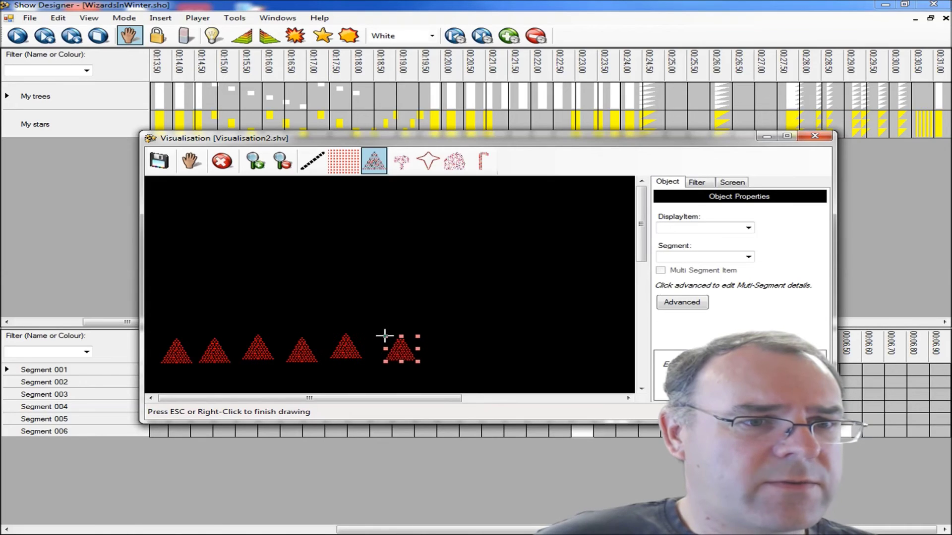
click(385, 337)
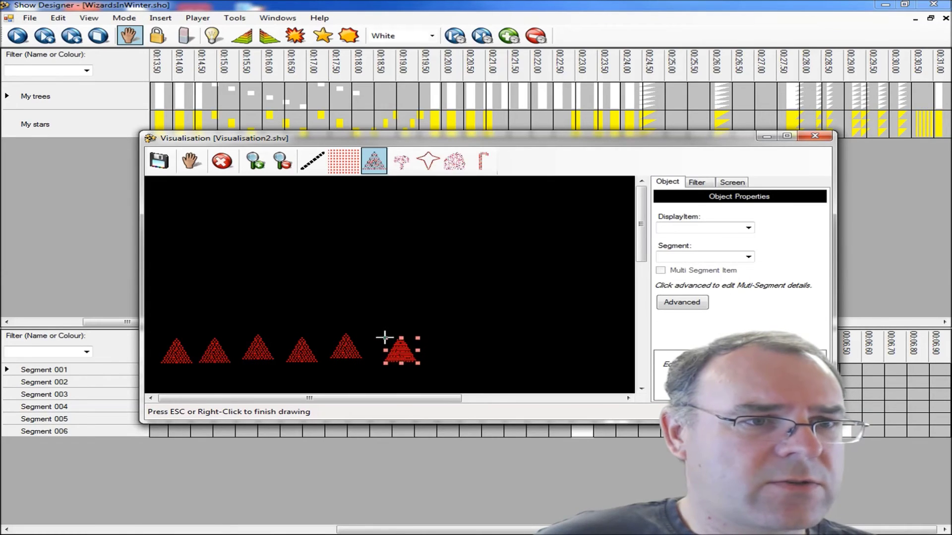
Step: Place three stars in a row above the trees, then select the first trees
click(428, 167)
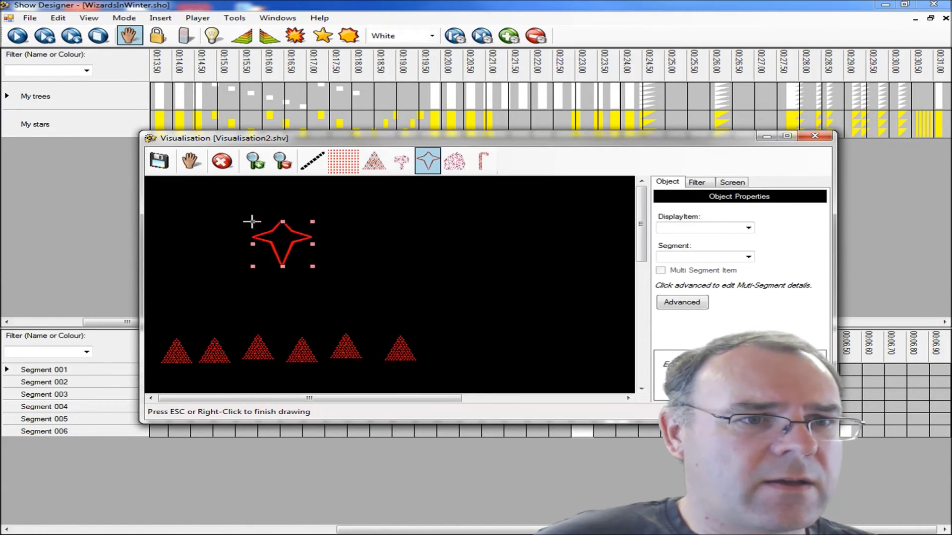
click(205, 217)
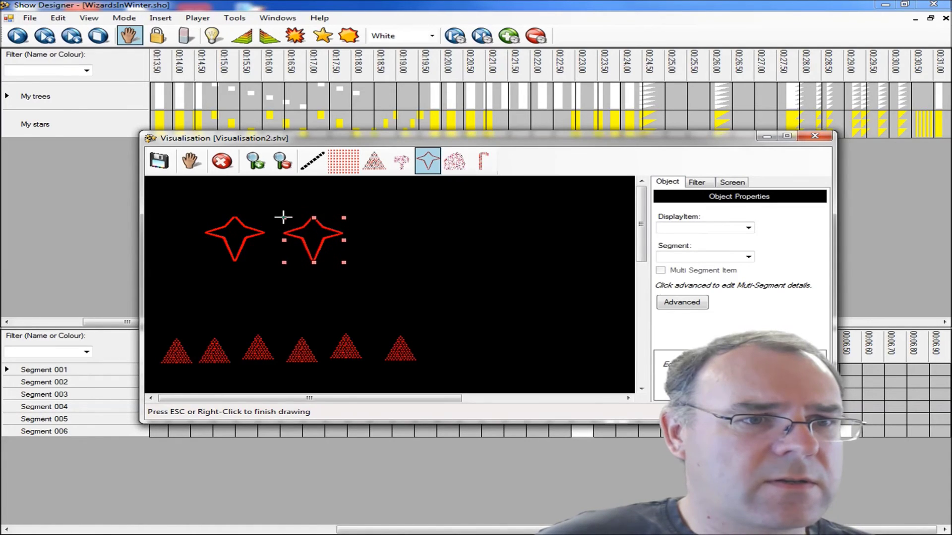
click(283, 216)
click(357, 216)
right_click(489, 213)
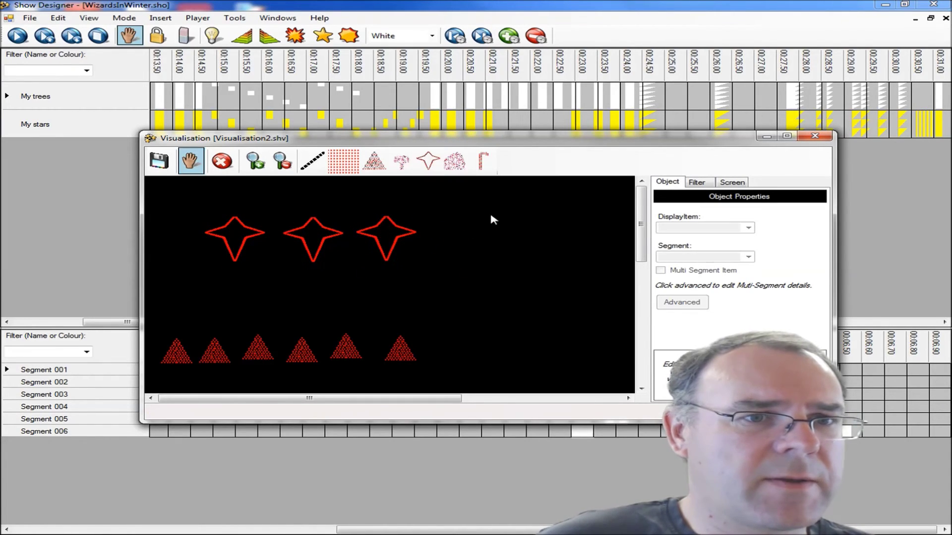
click(173, 353)
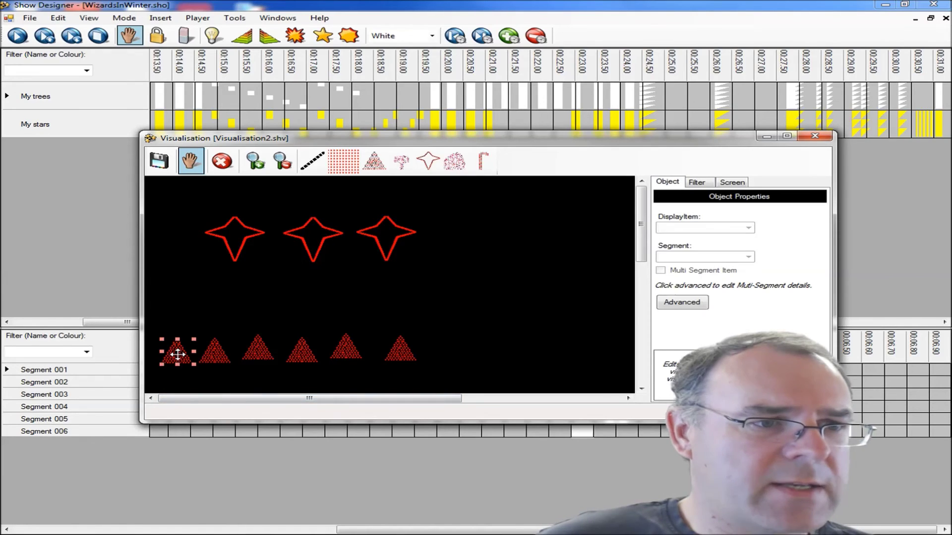
click(217, 353)
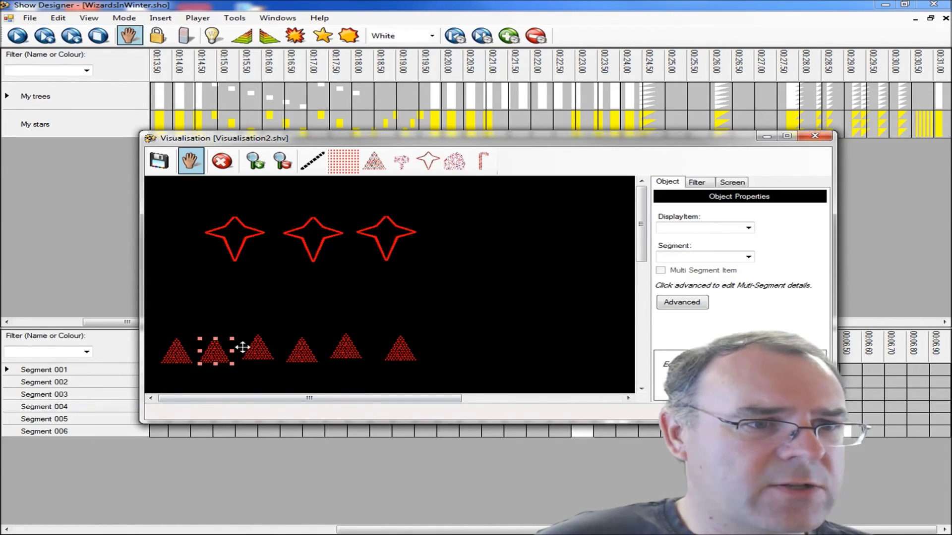
Step: Link the first two trees to My trees as Segments 001 and 002
click(169, 367)
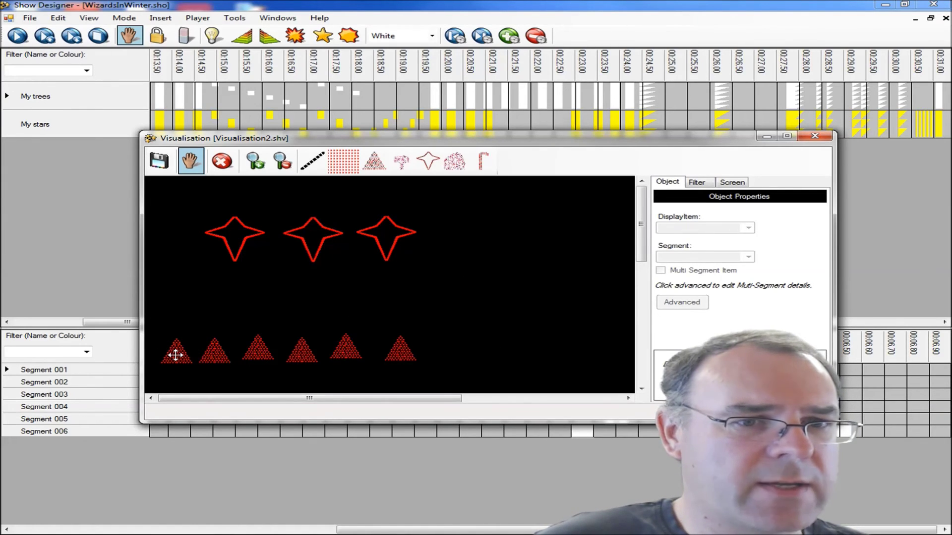
click(175, 355)
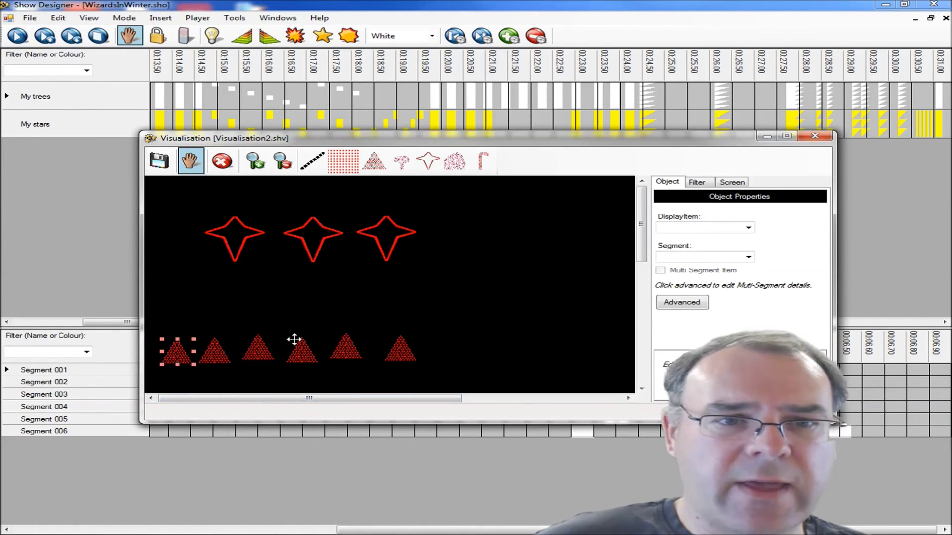
drag(571, 129, 487, 109)
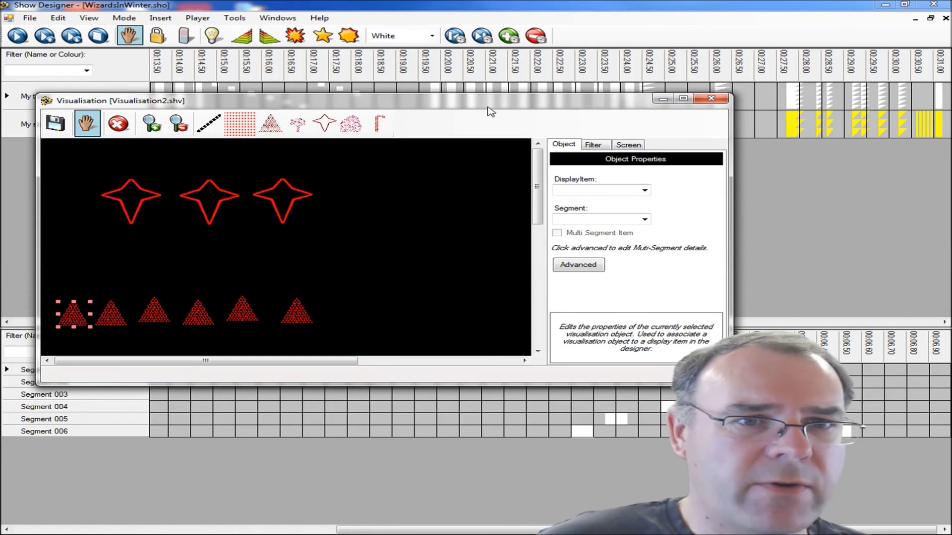
click(644, 191)
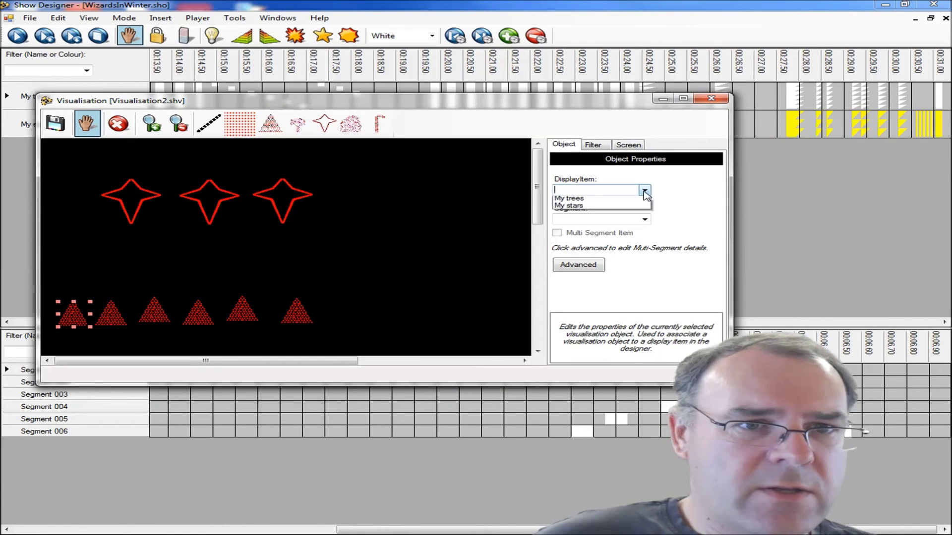
click(597, 201)
click(644, 219)
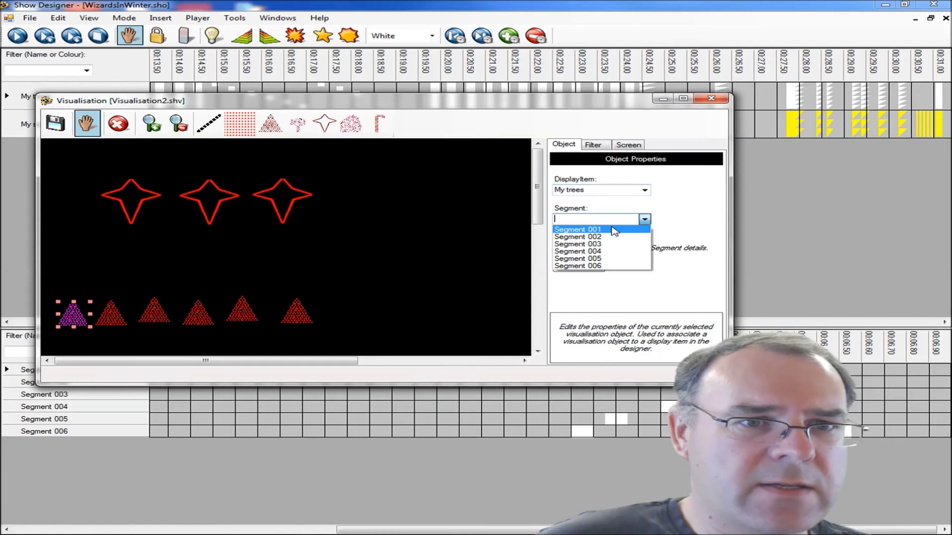
click(598, 230)
click(112, 314)
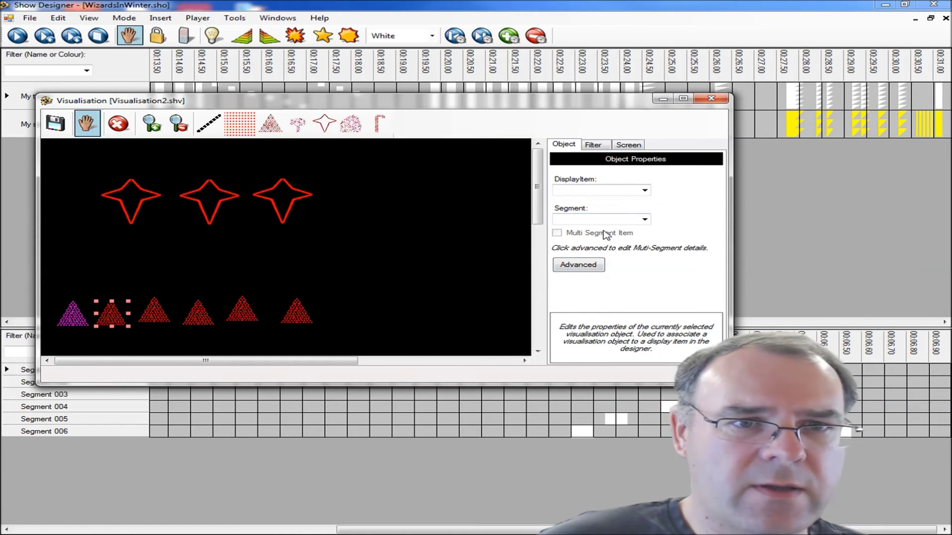
click(644, 191)
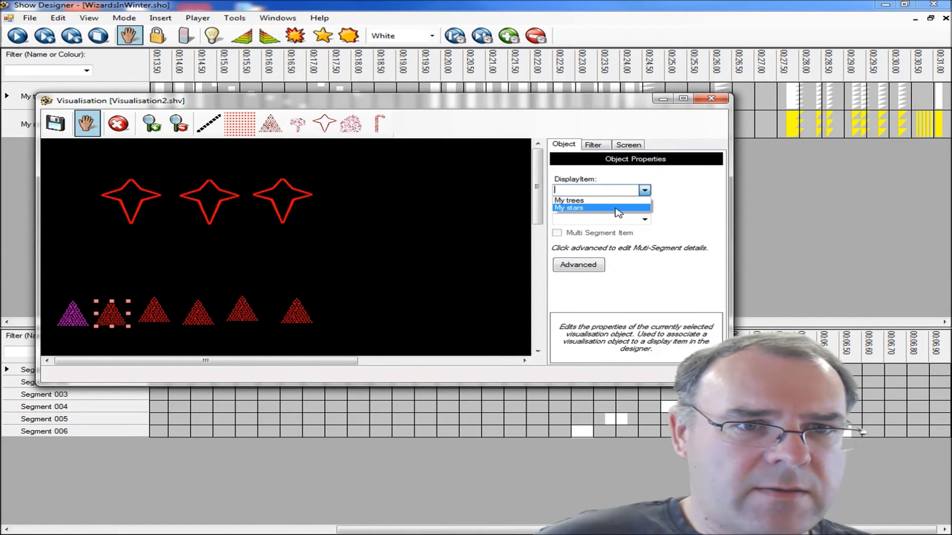
click(617, 200)
click(644, 219)
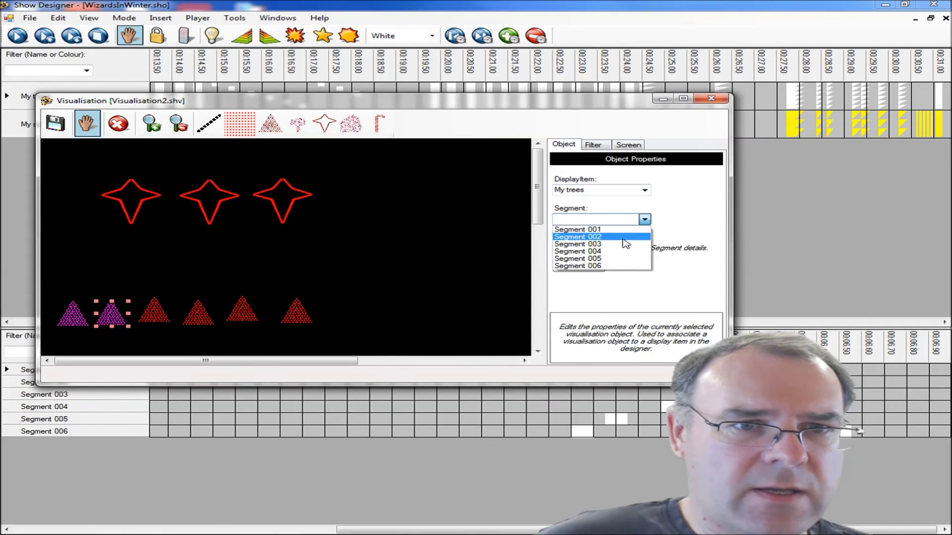
click(624, 230)
Step: Link the third and fourth trees to My trees as Segments 003 and 004
click(155, 311)
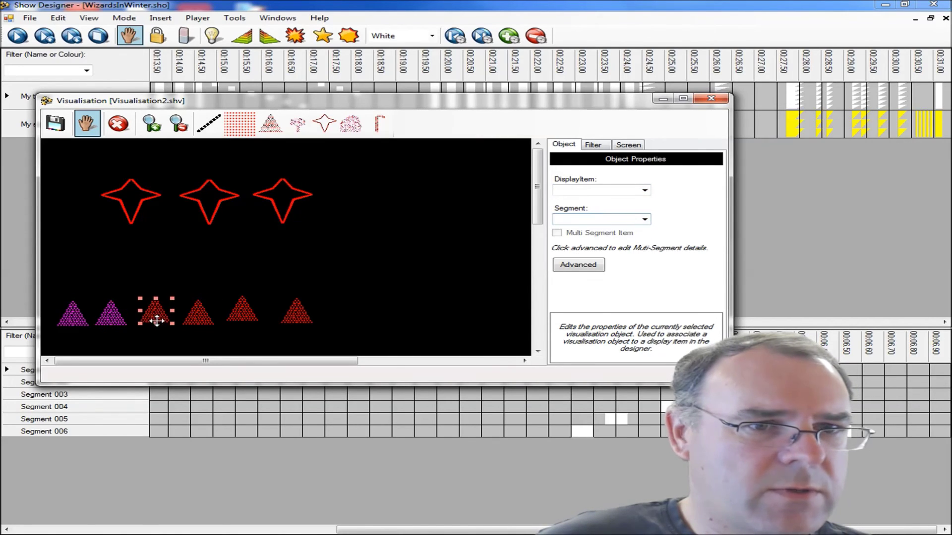
click(644, 191)
click(640, 199)
click(644, 219)
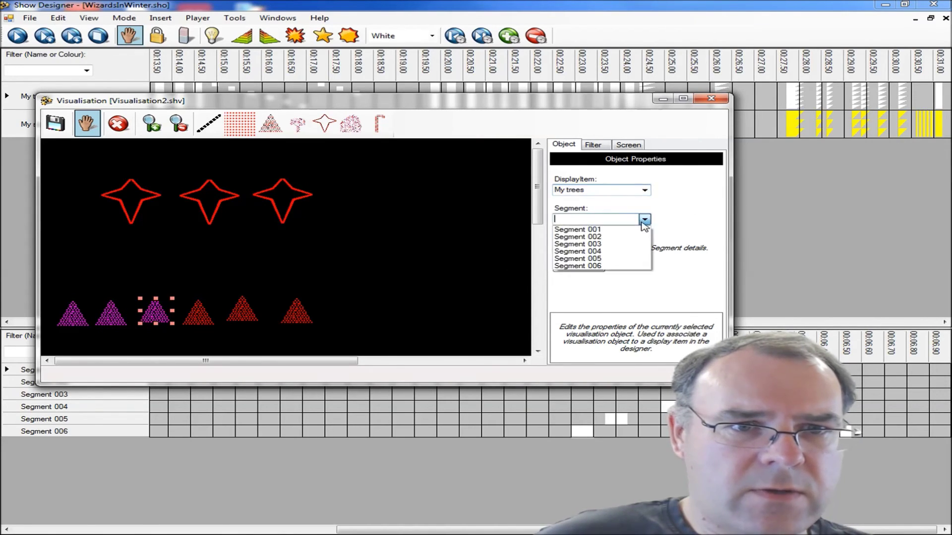
click(602, 245)
click(201, 314)
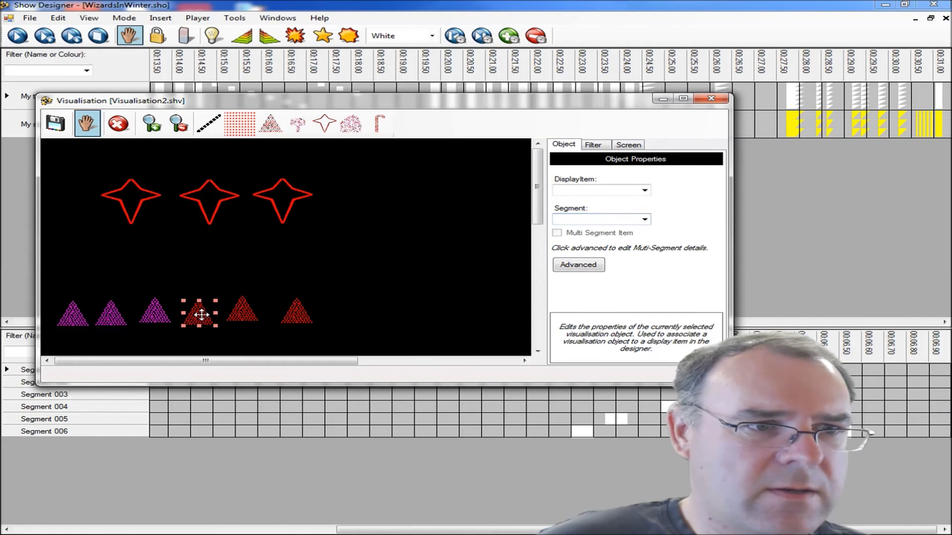
click(644, 191)
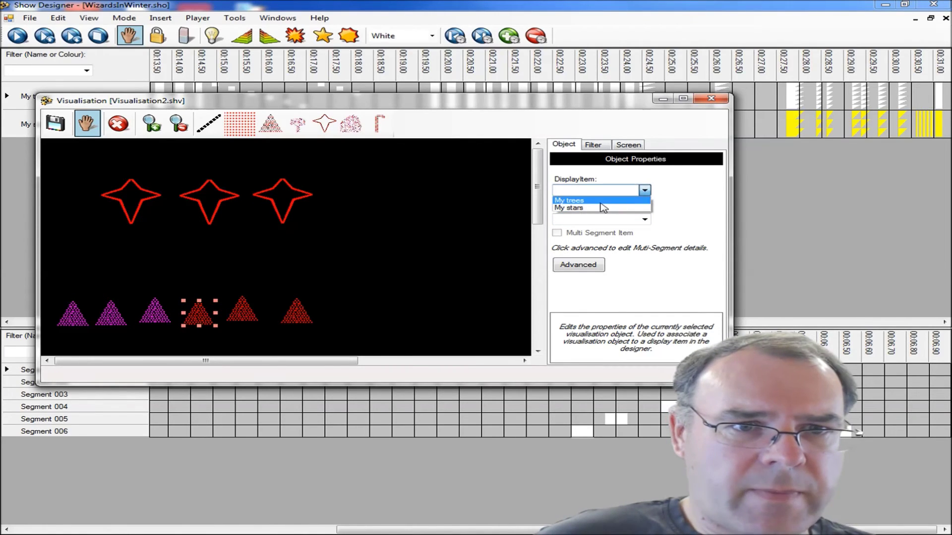
click(640, 199)
click(645, 219)
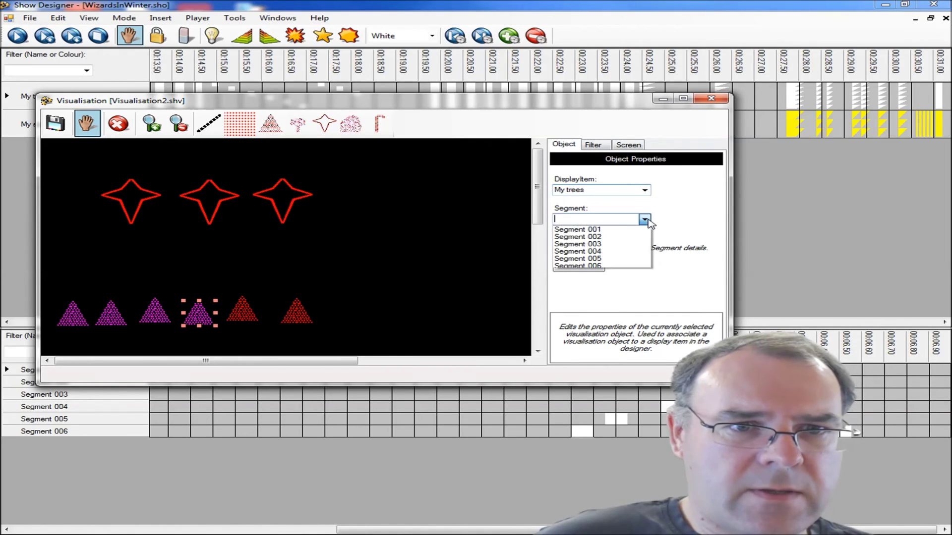
click(609, 252)
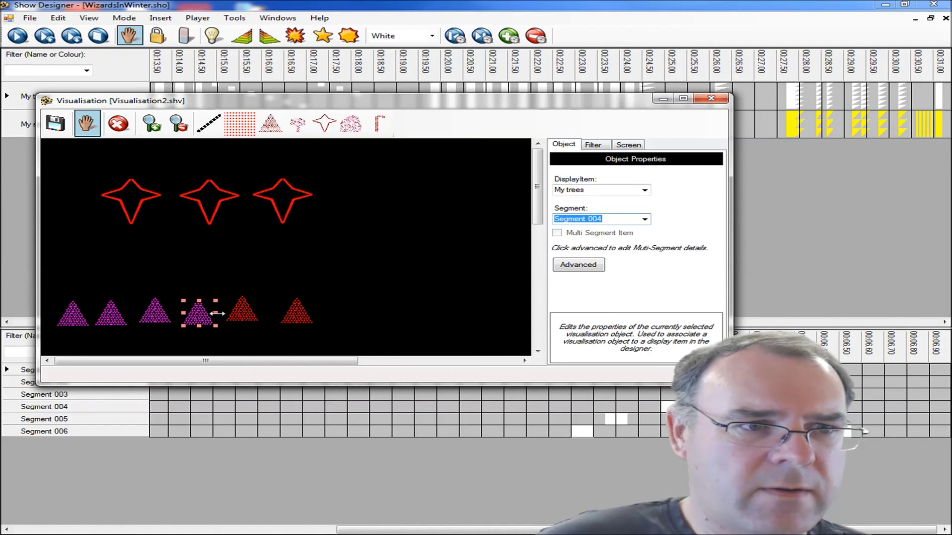
Step: Link the fifth and sixth trees to My trees as Segments 005 and 006
click(243, 309)
click(645, 190)
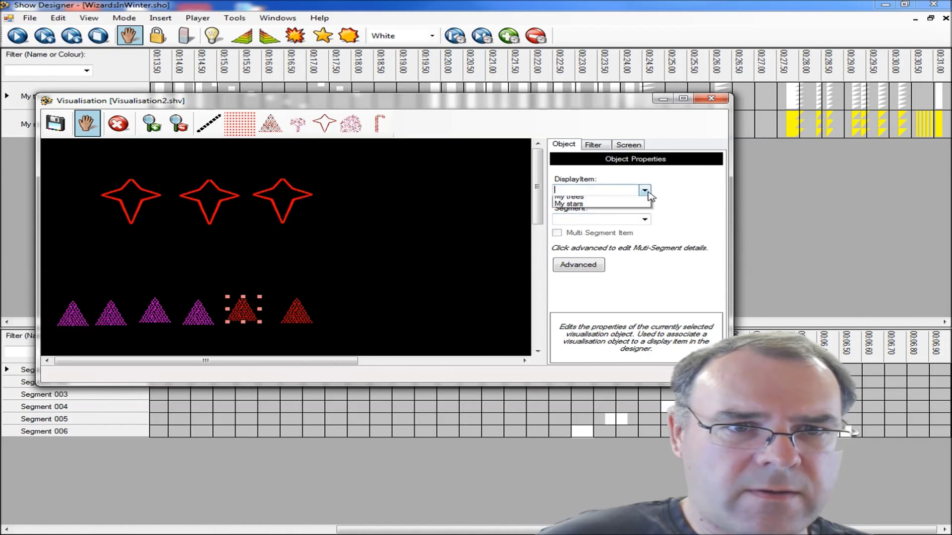
click(611, 208)
click(645, 220)
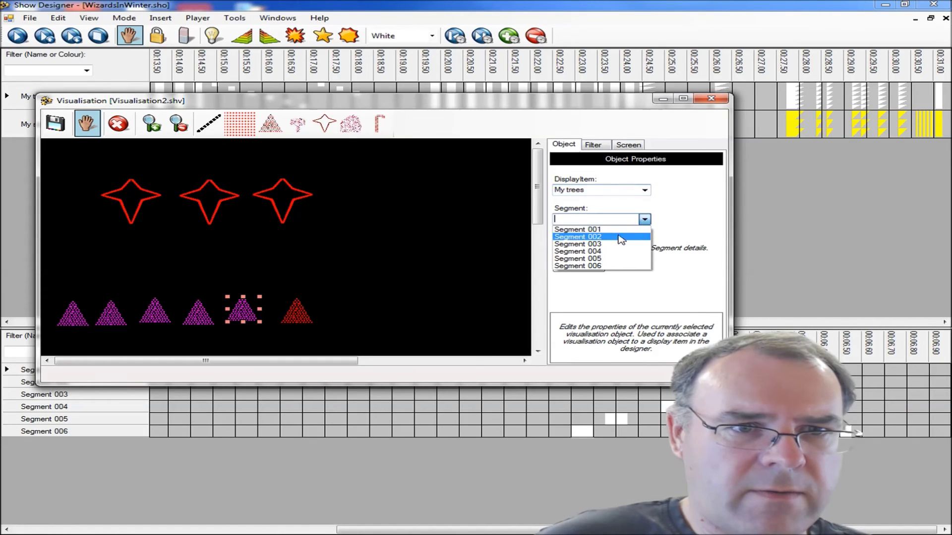
click(602, 261)
click(300, 310)
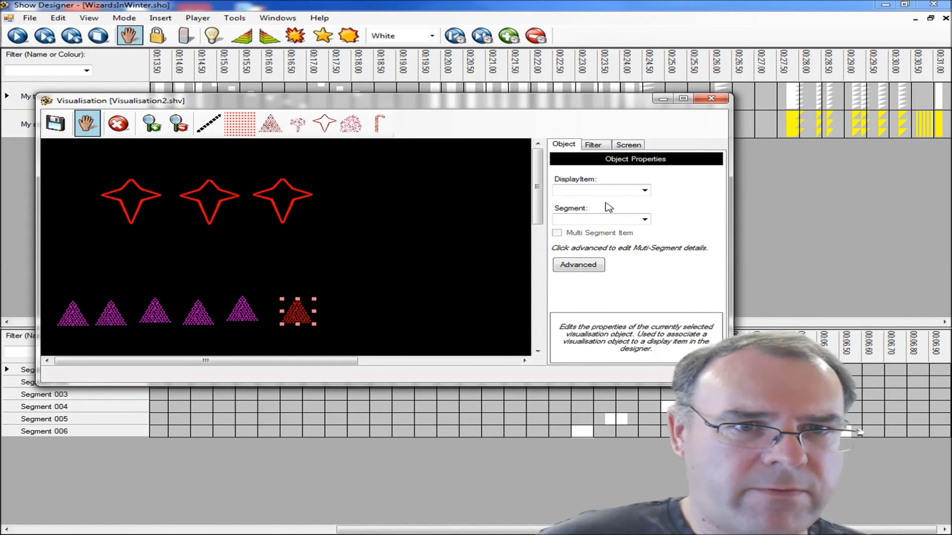
click(644, 191)
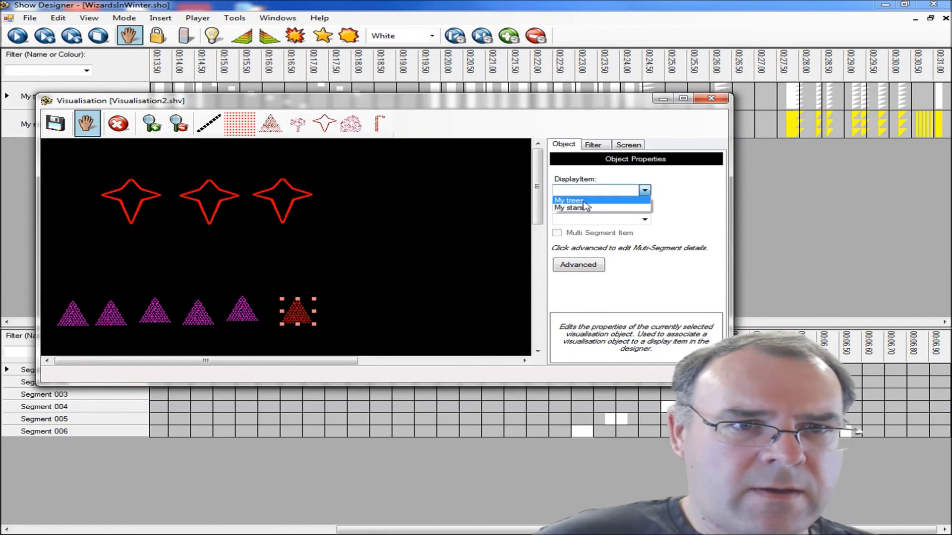
click(642, 206)
click(644, 219)
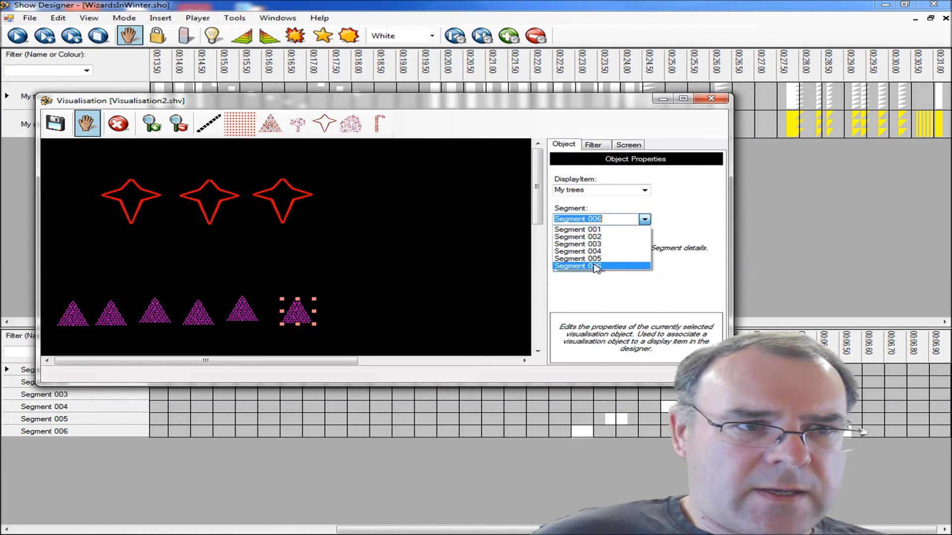
click(601, 264)
click(132, 202)
Step: Link the first two stars to My stars as Segments 001 and 002
click(645, 190)
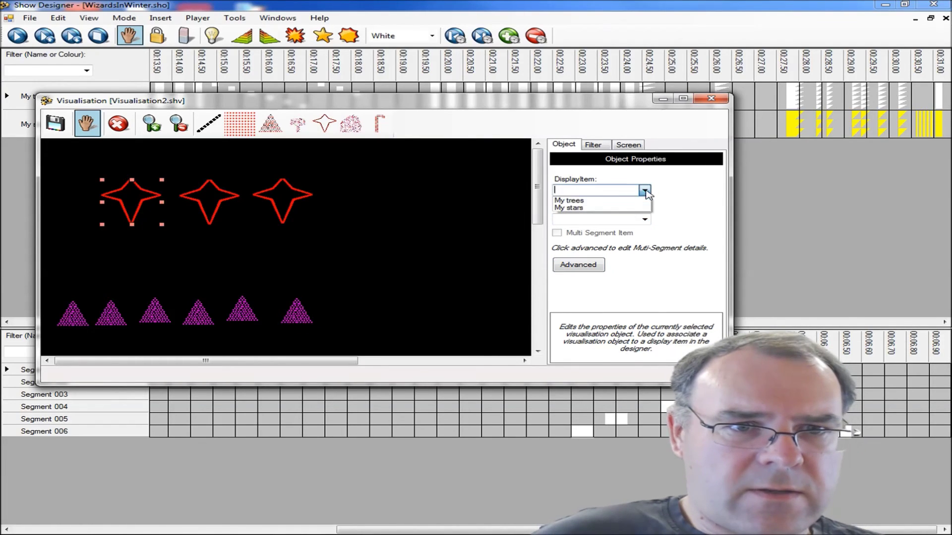
click(596, 207)
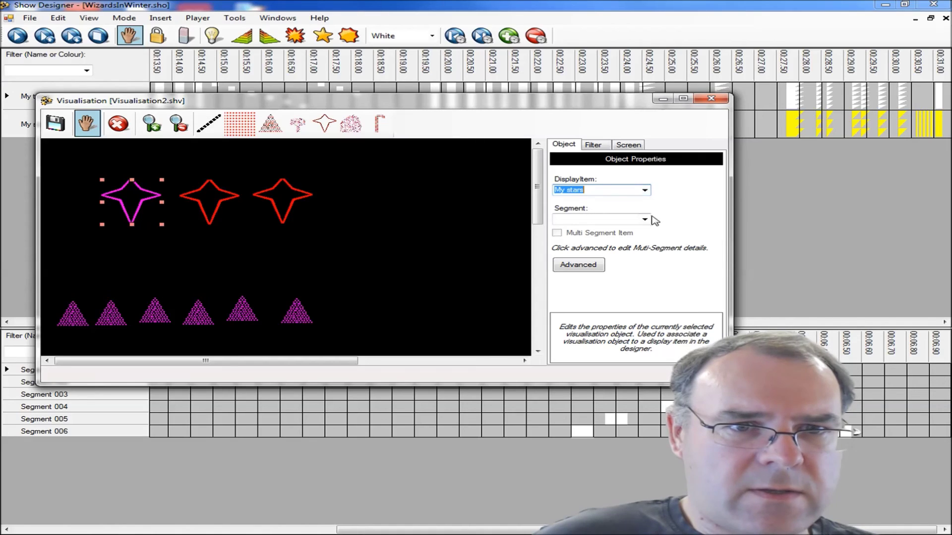
click(597, 220)
click(595, 230)
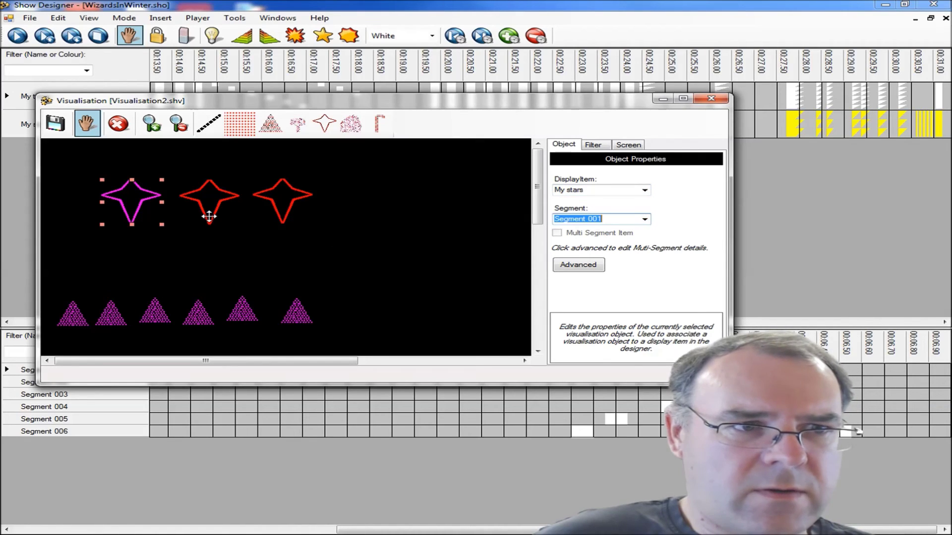
click(207, 213)
click(644, 191)
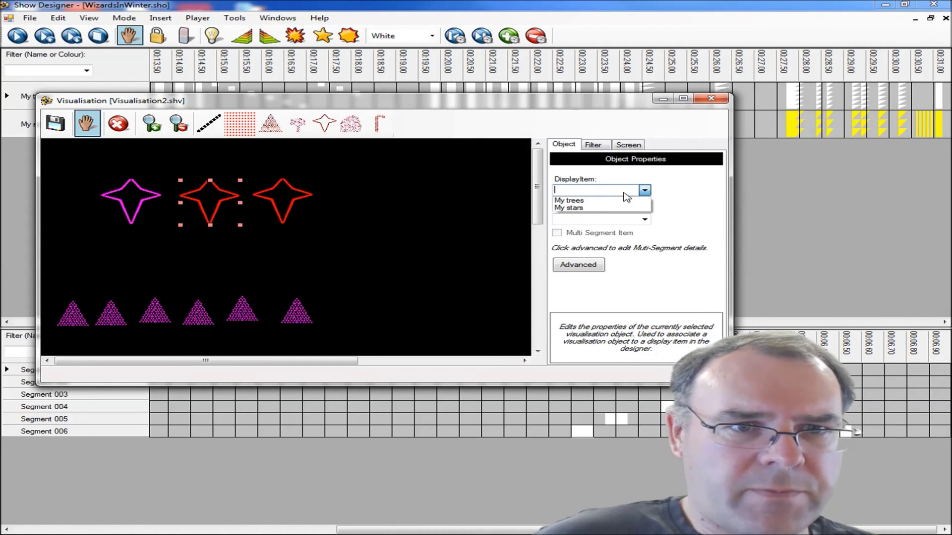
click(588, 208)
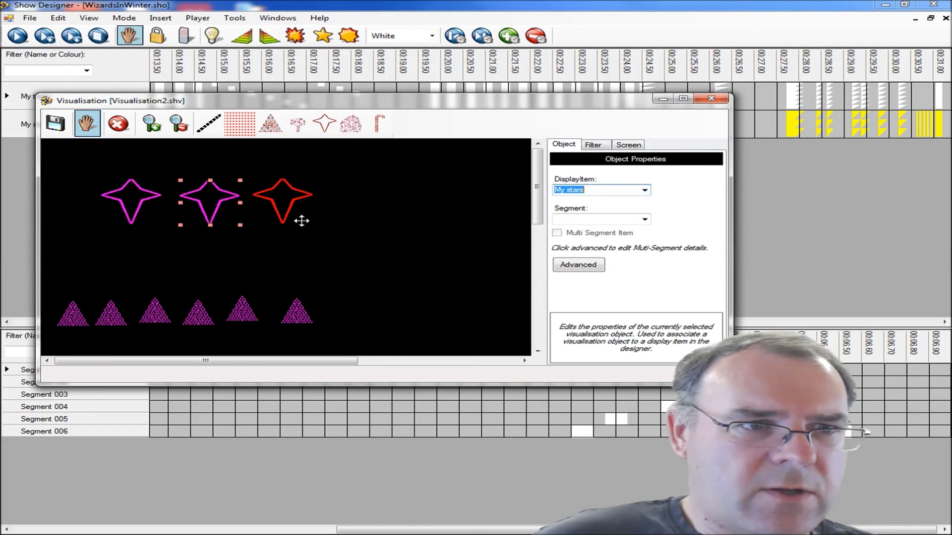
click(645, 221)
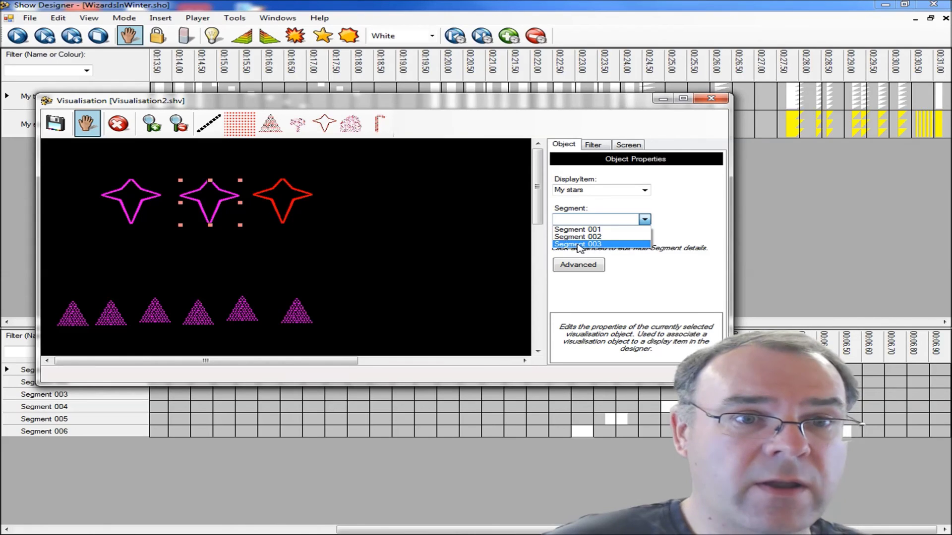
click(578, 237)
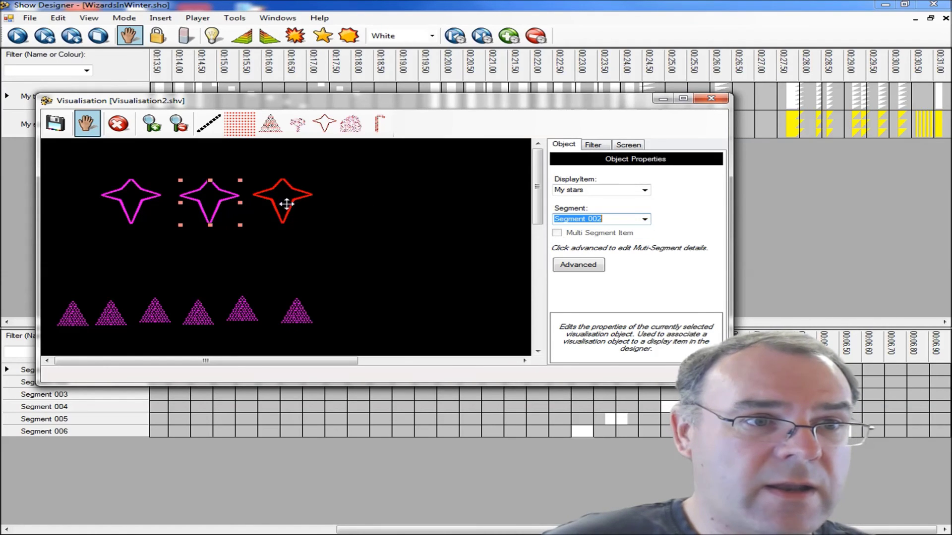
Step: Link the third star to My stars Segment 003, then make the visualisation window narrower and taller
click(293, 207)
click(644, 190)
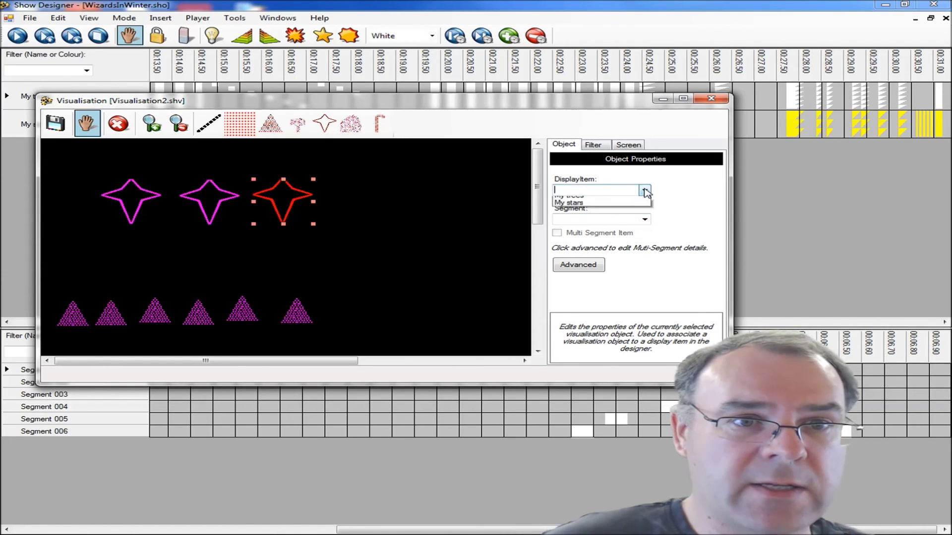
click(576, 209)
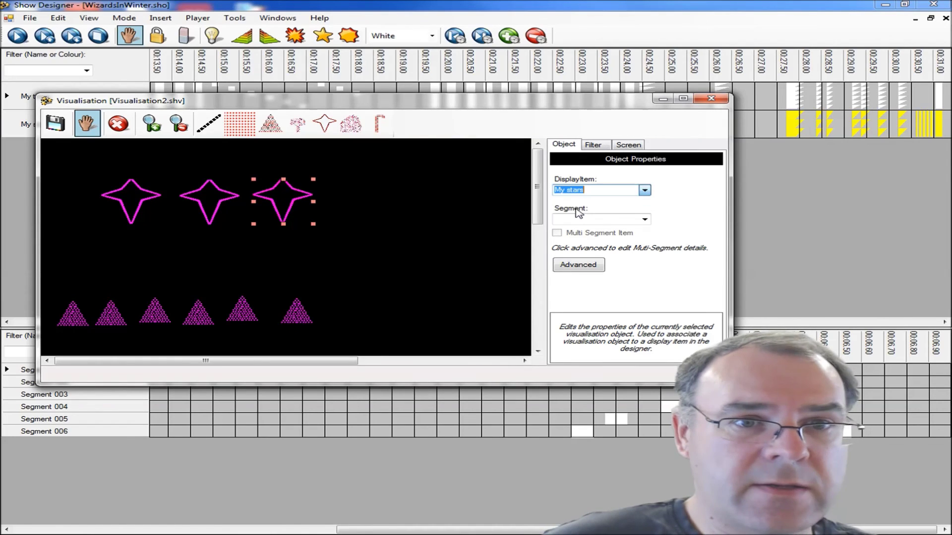
click(644, 219)
click(578, 244)
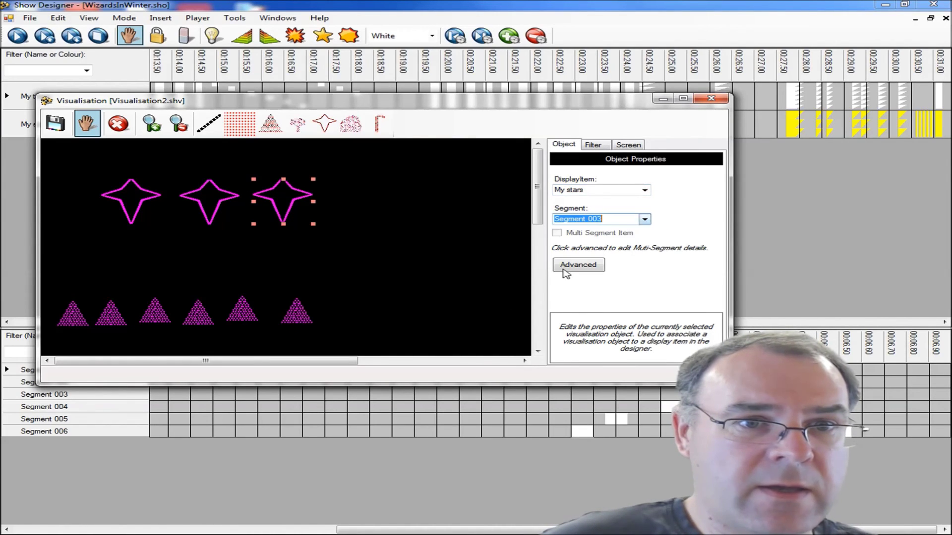
click(419, 279)
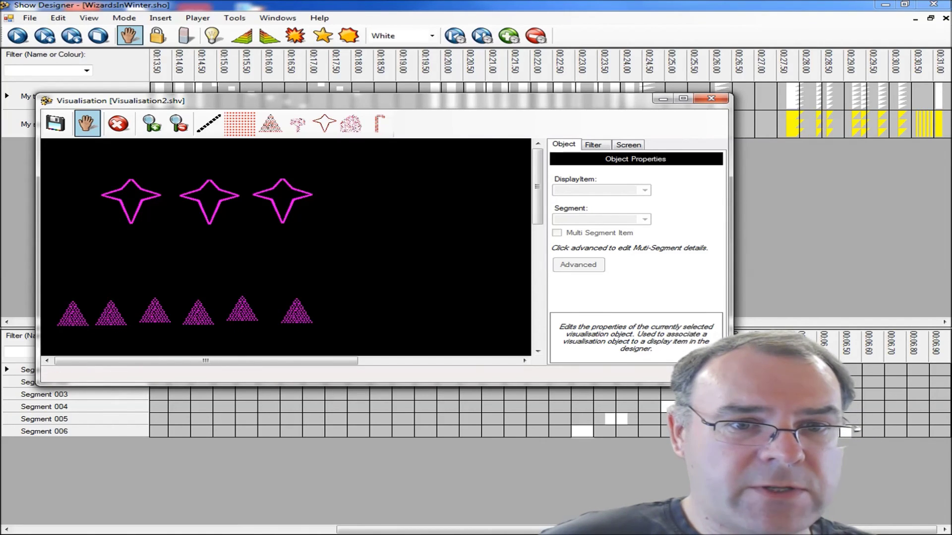
drag(729, 383, 688, 490)
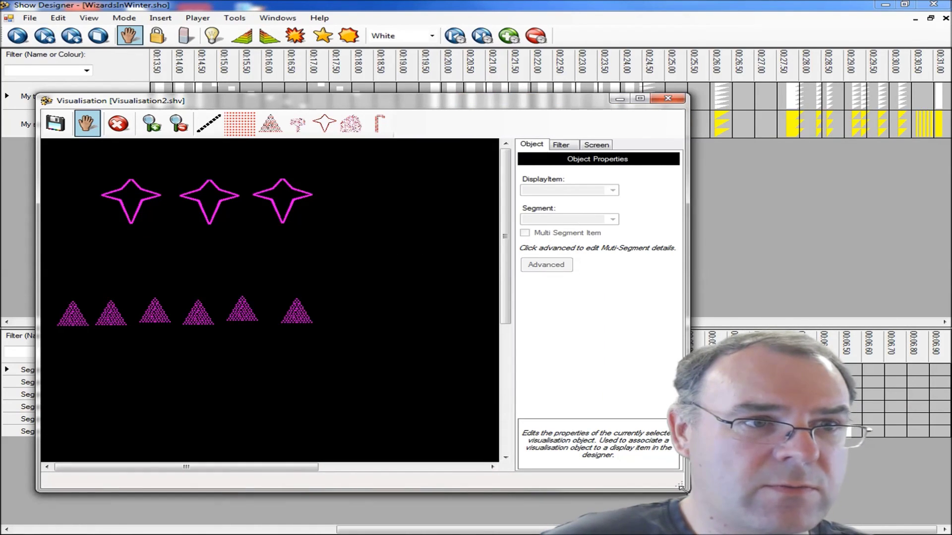
Step: Zoom the visualisation in three times, shift it right, and play the show from the start
click(160, 125)
click(160, 125)
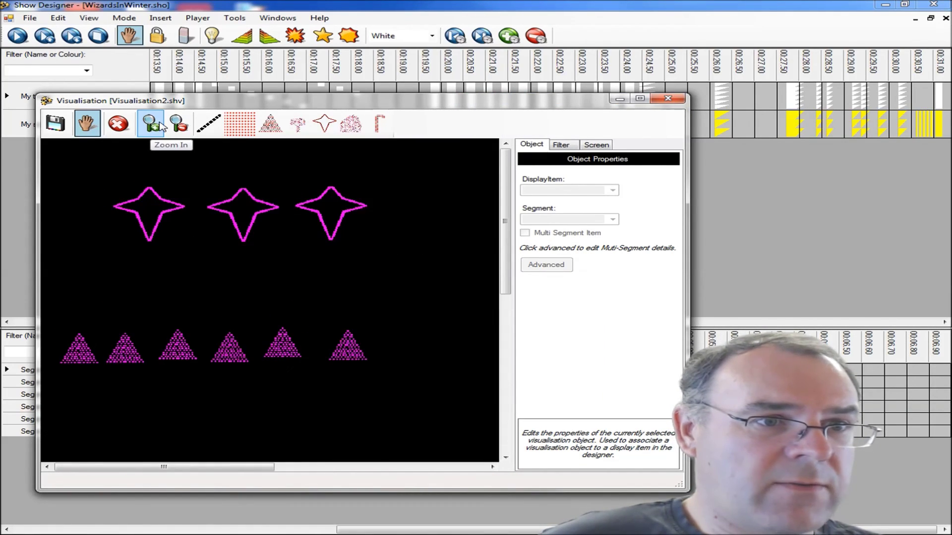
click(160, 125)
drag(425, 108, 524, 82)
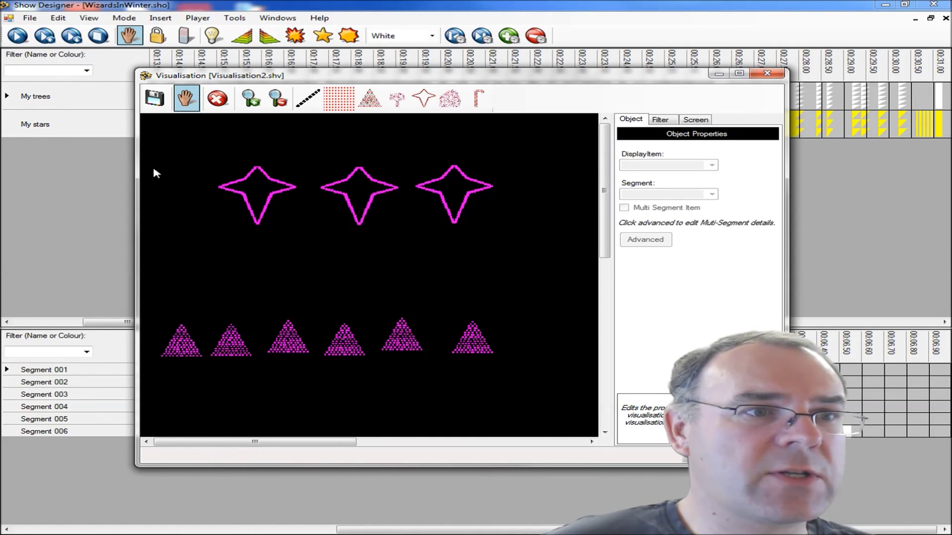
click(21, 38)
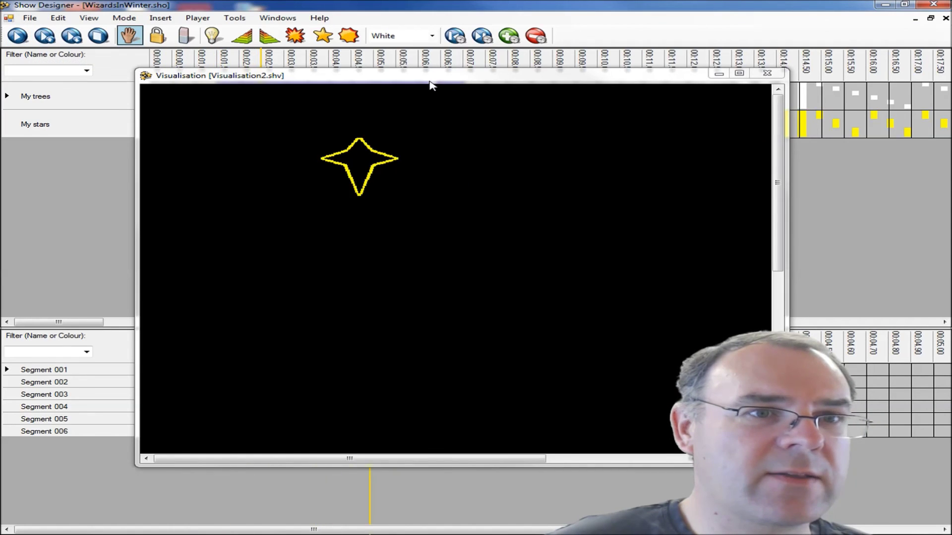
Step: Move the Visualisation window down to uncover the timeline tracks while the show plays
drag(432, 84, 426, 171)
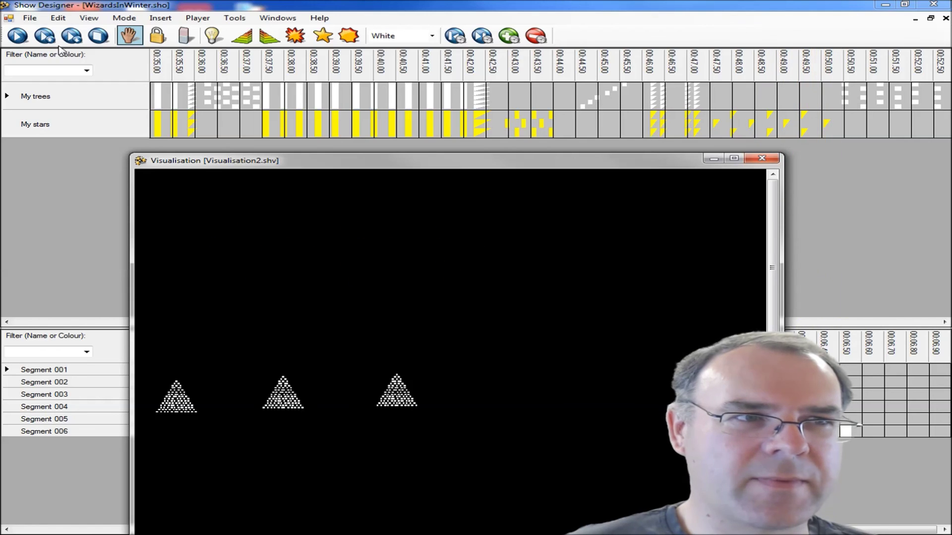
Step: Stop Wizards In Winter playback and move the Visualisation2 window up and left to show all nine shapes
click(104, 41)
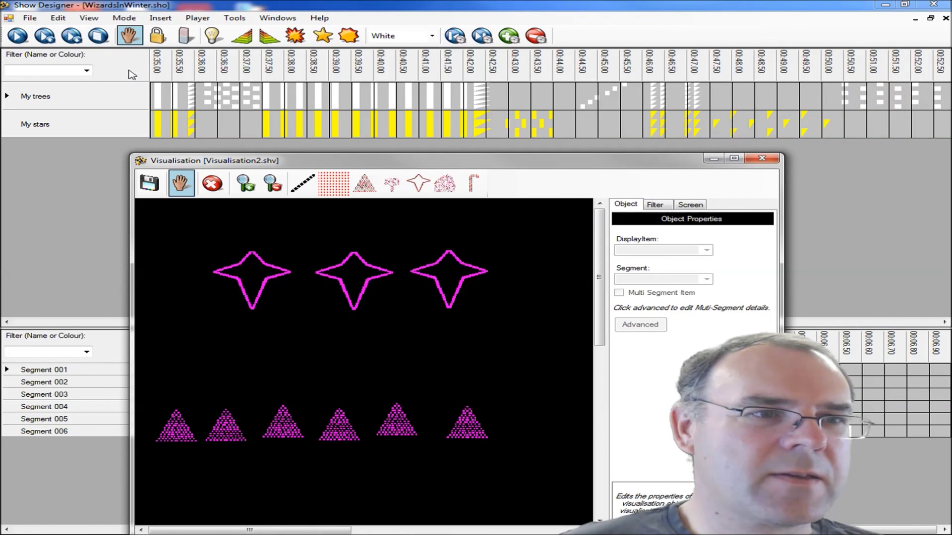
drag(418, 165, 391, 121)
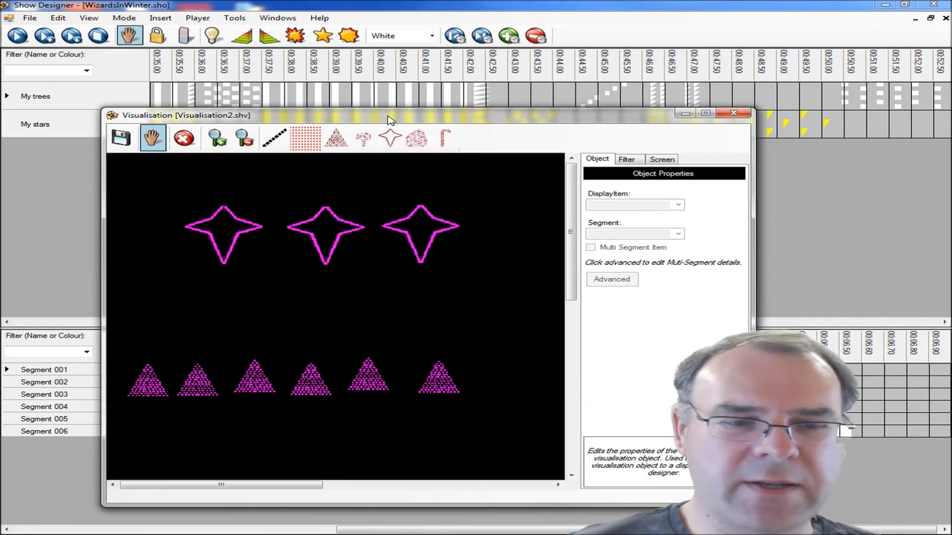